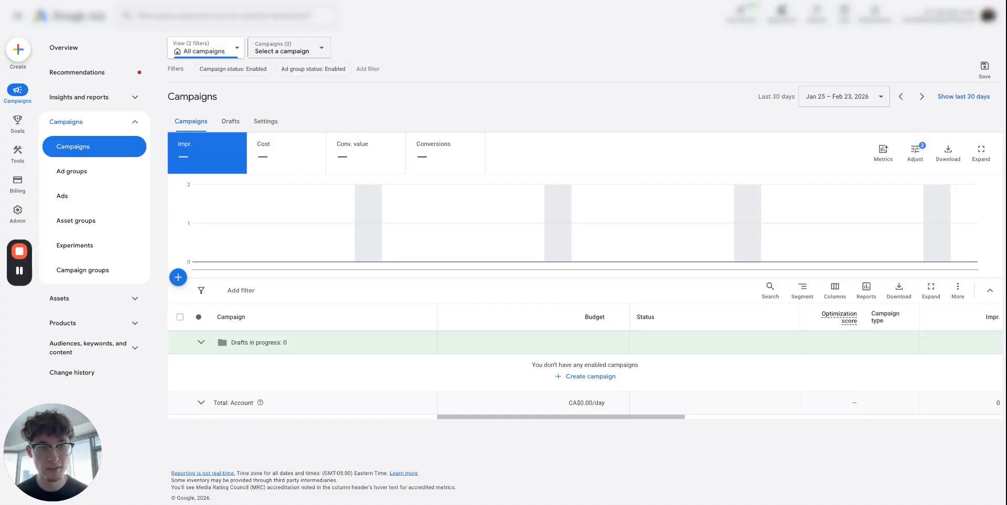
Start a new campaign and choose Sales as its objective
{"action": "left_click", "coordinate": [178, 277]}
{"action": "left_click", "coordinate": [206, 283]}
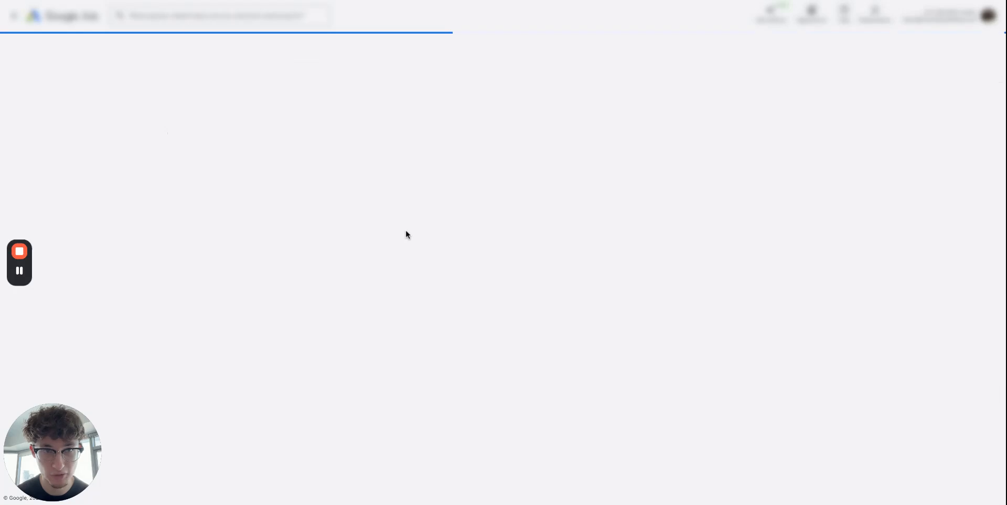
{"action": "left_click", "coordinate": [349, 171]}
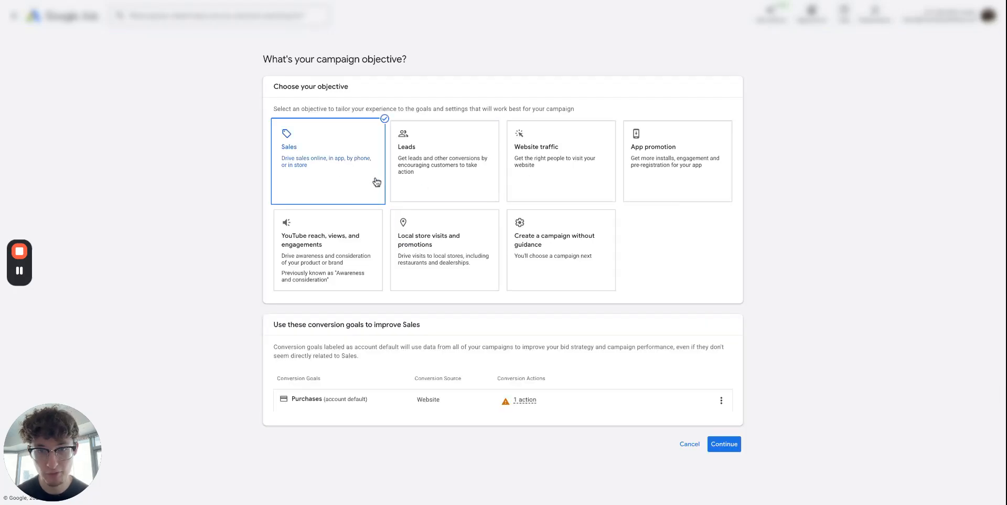
Choose Performance Max as the campaign type, keeping products advertised from a Merchant Center account, and continue to the bidding settings
{"action": "left_click", "coordinate": [482, 141]}
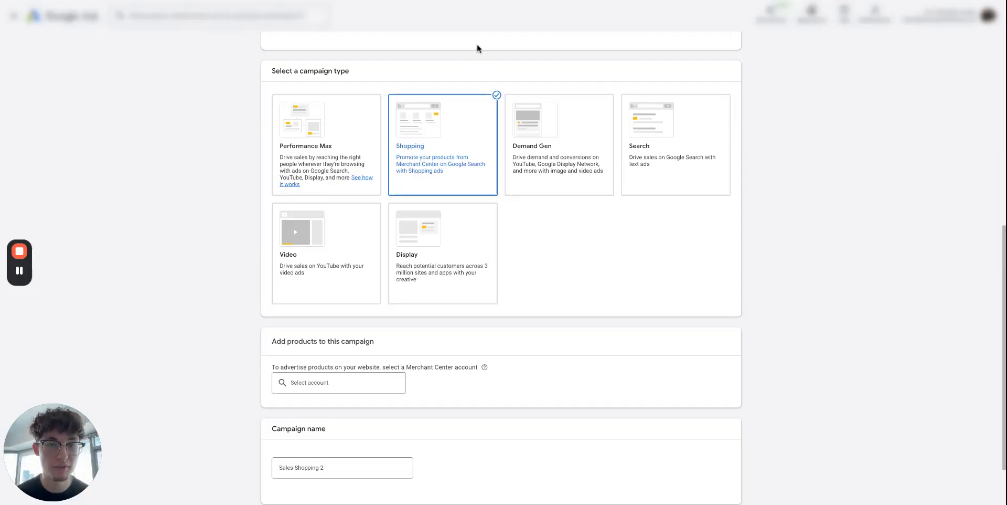
{"action": "left_click", "coordinate": [354, 120]}
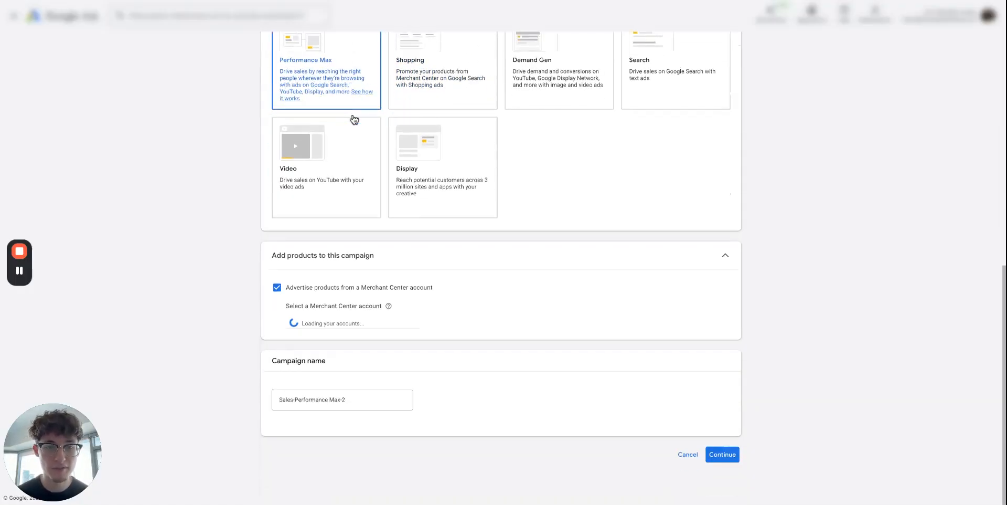
{"action": "scroll", "coordinate": [354, 120], "scroll_direction": "up", "scroll_amount": 2}
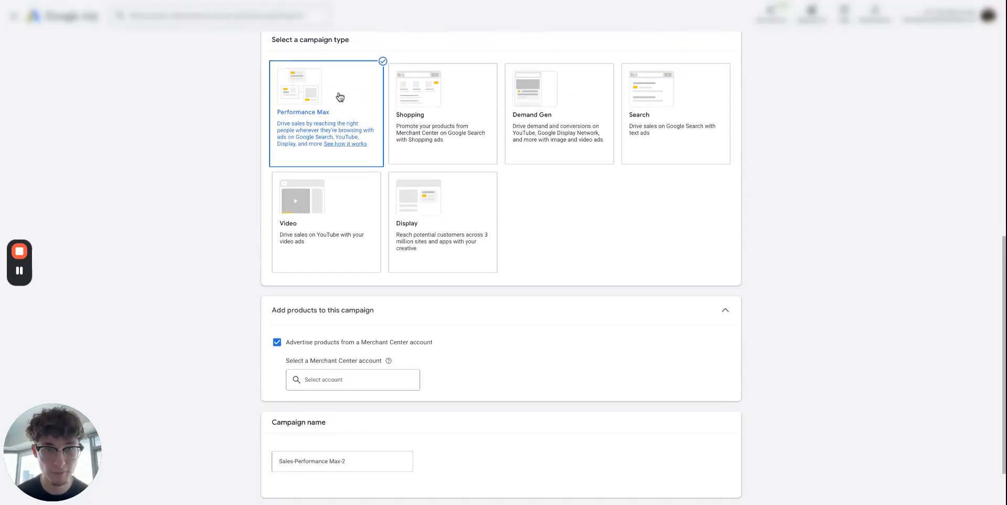
{"action": "scroll", "coordinate": [340, 97], "scroll_direction": "up", "scroll_amount": 1}
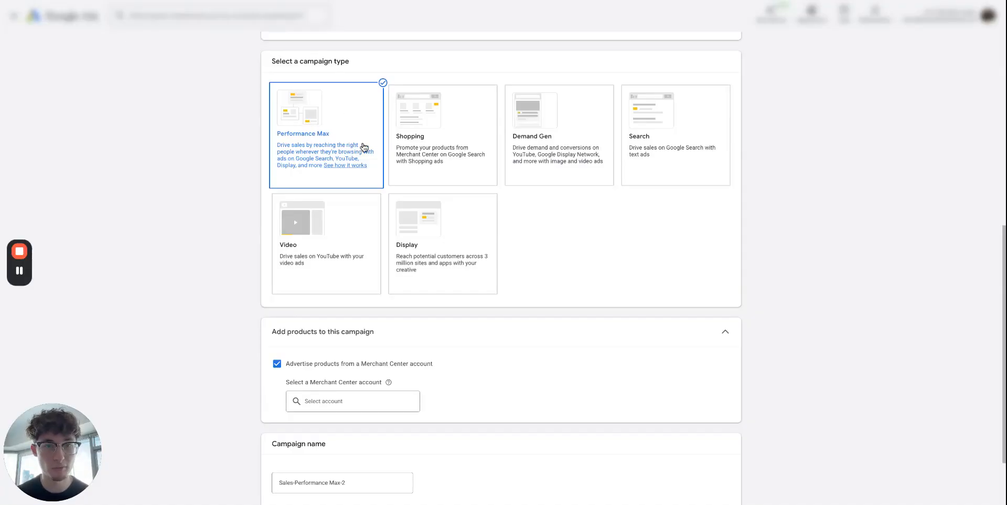
{"action": "scroll", "coordinate": [324, 138], "scroll_direction": "down", "scroll_amount": 1}
{"action": "scroll", "coordinate": [324, 142], "scroll_direction": "down", "scroll_amount": 1}
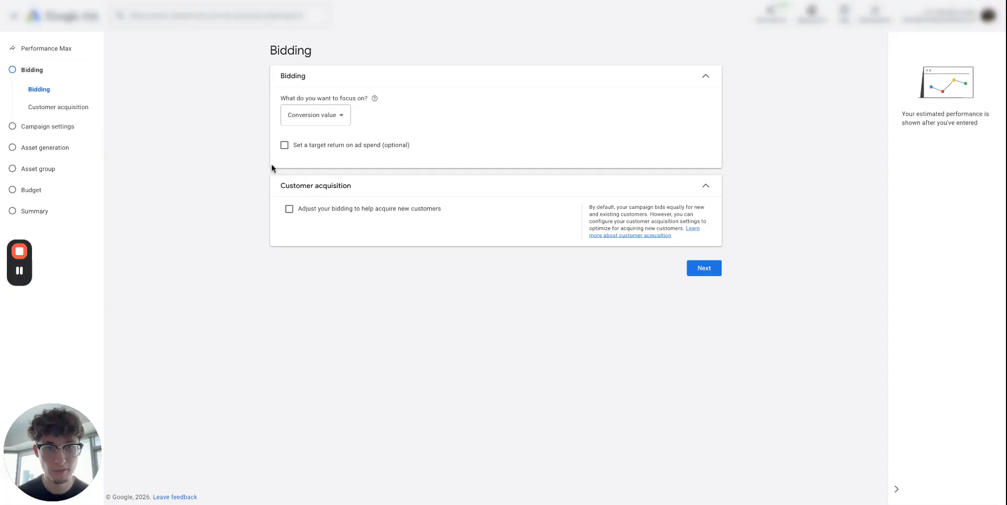
Set the bidding focus to Conversions without a target cost per action and continue to the campaign settings
{"action": "left_click", "coordinate": [341, 121]}
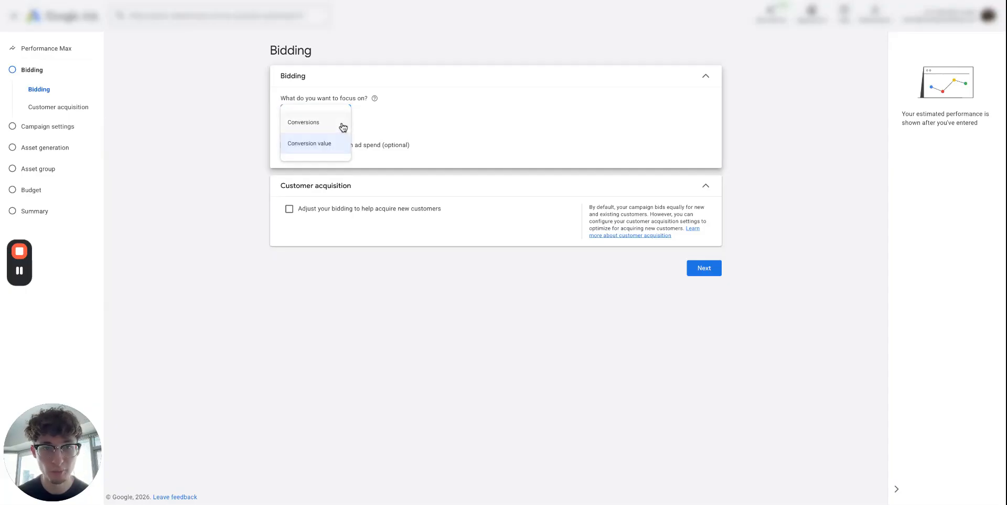
{"action": "left_click", "coordinate": [336, 128]}
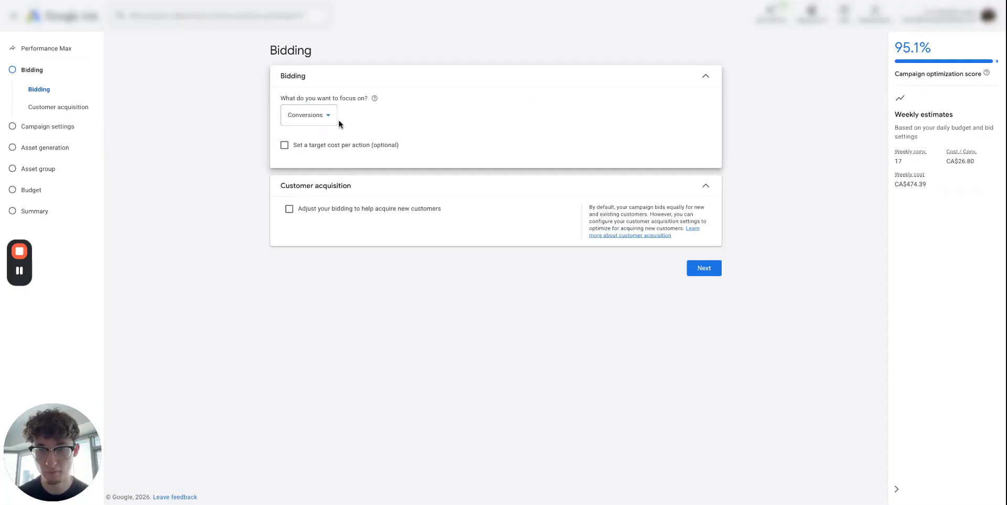
{"action": "left_click", "coordinate": [332, 122]}
{"action": "left_click", "coordinate": [360, 106]}
{"action": "mouse_move", "coordinate": [375, 101]}
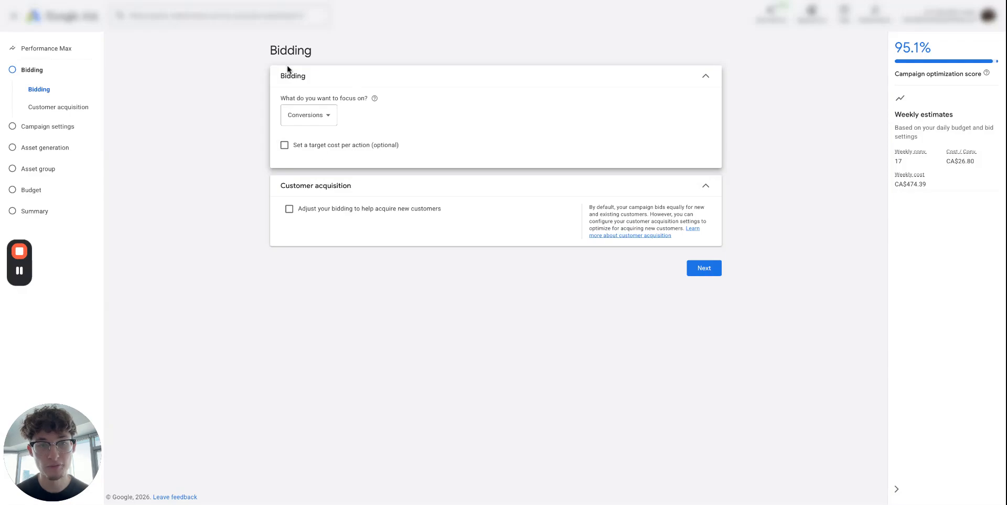
{"action": "left_click", "coordinate": [308, 116]}
{"action": "left_click", "coordinate": [400, 92]}
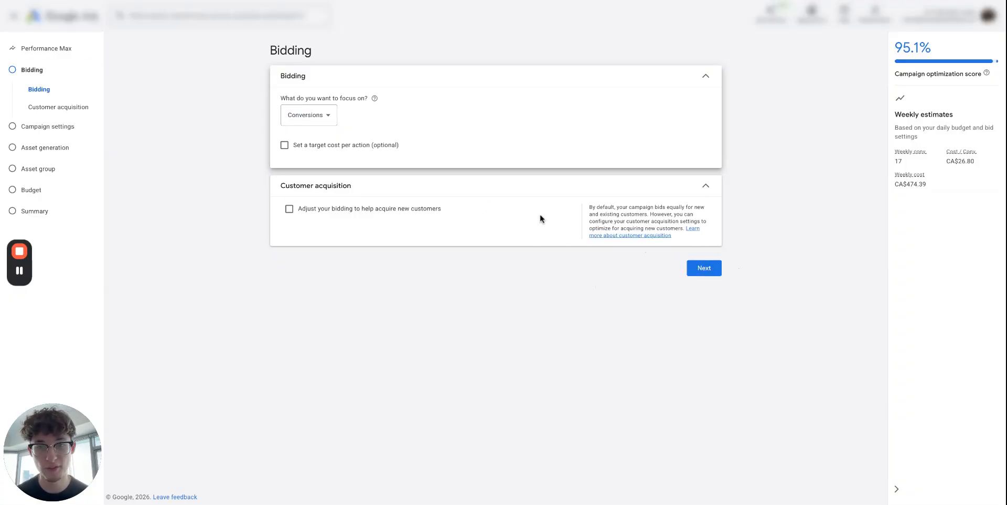
{"action": "left_click", "coordinate": [704, 268]}
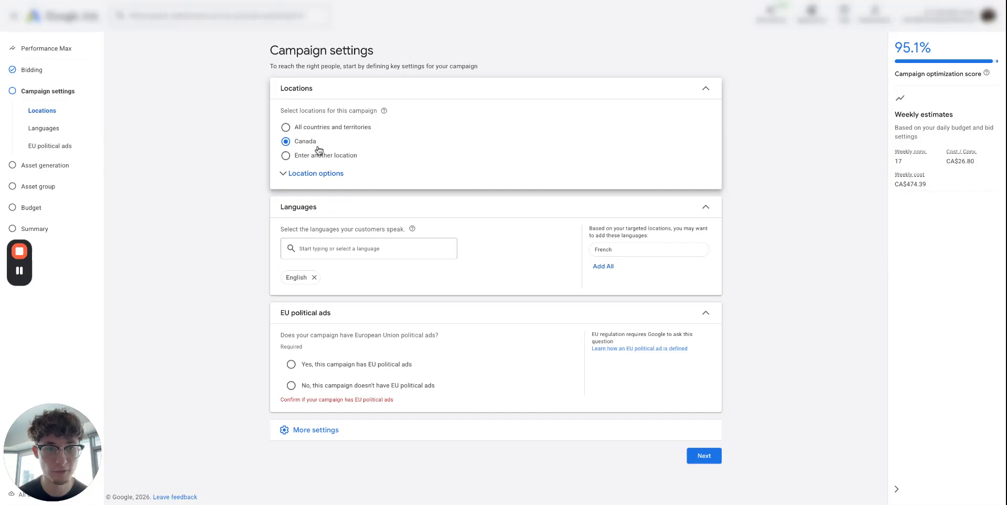
Expand the location options for Canada and use Presence: people in or regularly in the included locations
{"action": "left_click", "coordinate": [313, 173]}
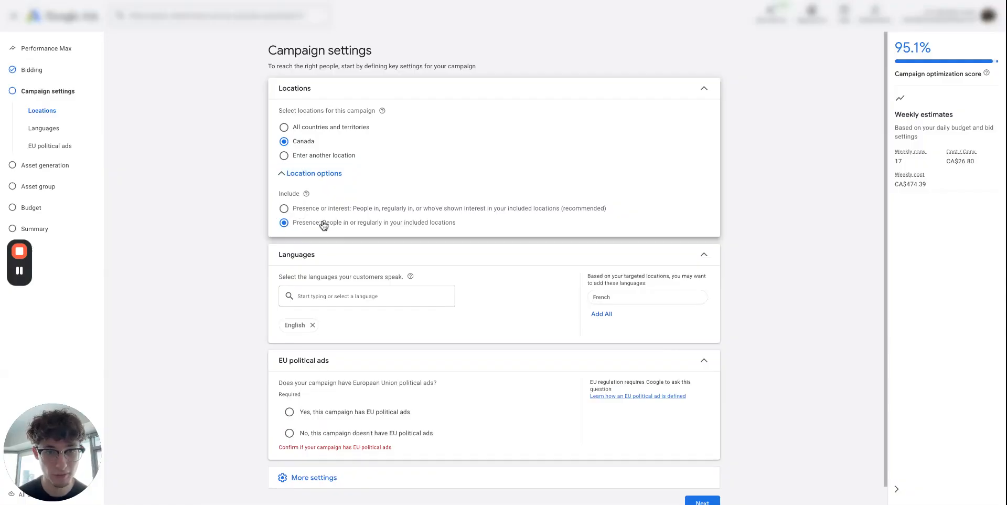
{"action": "left_click_drag", "start_coordinate": [322, 222], "coordinate": [524, 226]}
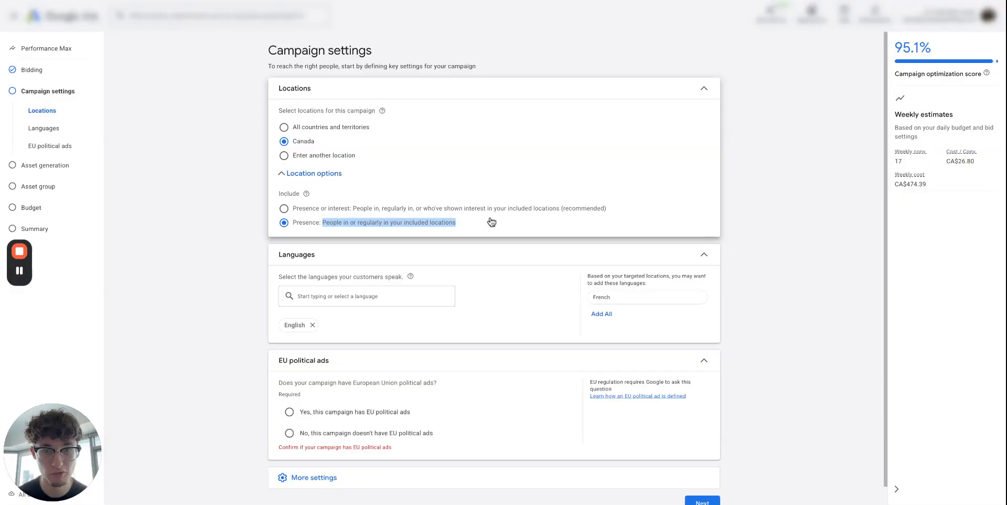
{"action": "scroll", "coordinate": [492, 222], "scroll_direction": "down", "scroll_amount": 1}
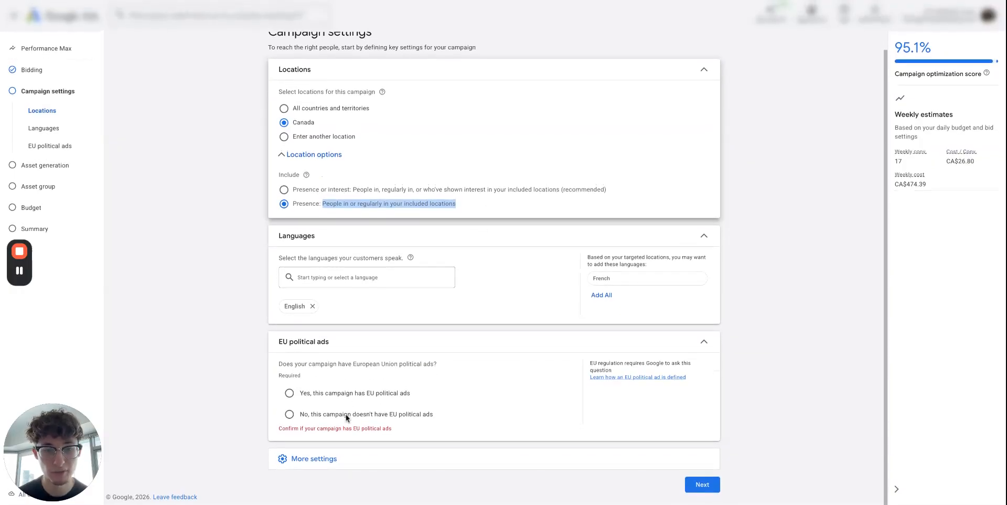
Declare that the campaign and the account have no EU political ads, and reveal the additional campaign settings
{"action": "left_click", "coordinate": [345, 412]}
{"action": "left_click", "coordinate": [340, 442]}
{"action": "left_click", "coordinate": [344, 457]}
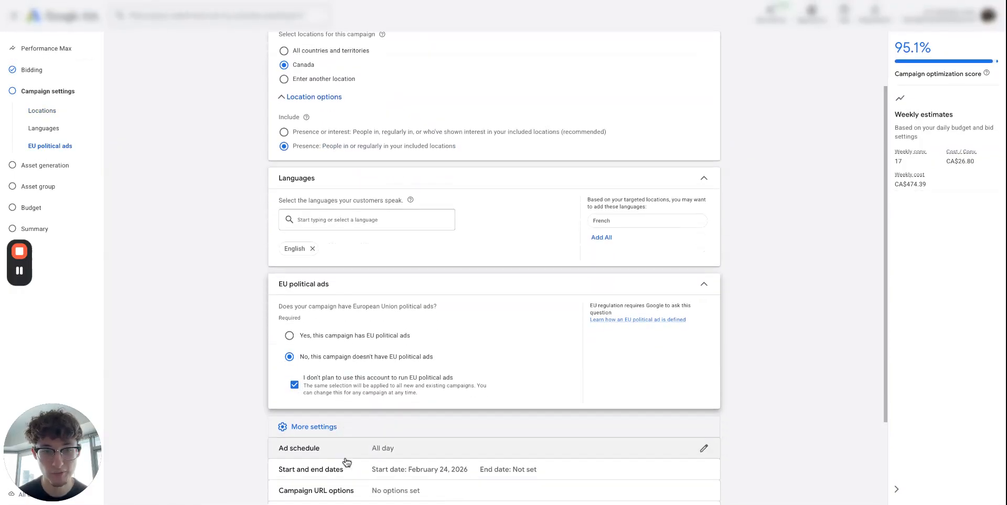
Examine the brand exclusions setting and the form for a new account-level brand list, leaving the form without saving
{"action": "scroll", "coordinate": [378, 388], "scroll_direction": "down", "scroll_amount": 3}
{"action": "left_click", "coordinate": [426, 416]}
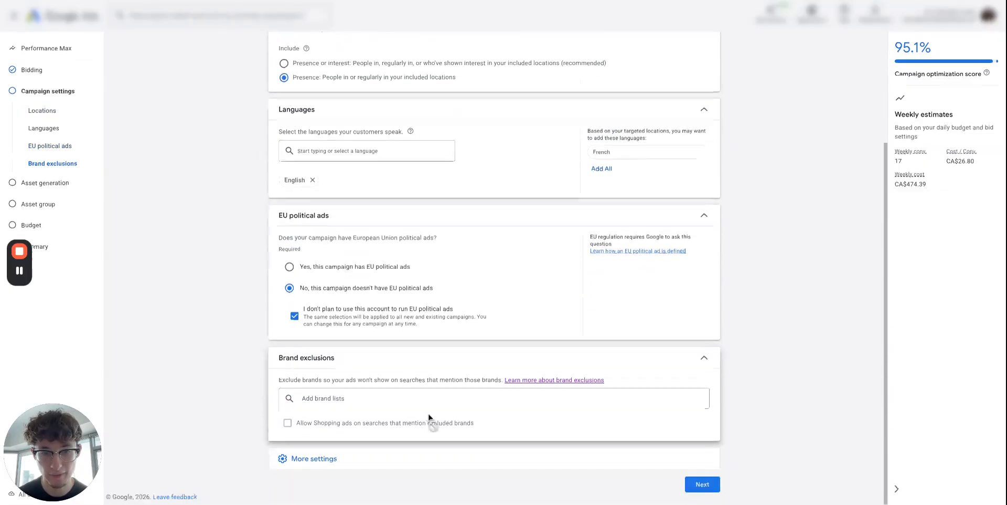
{"action": "left_click", "coordinate": [383, 394]}
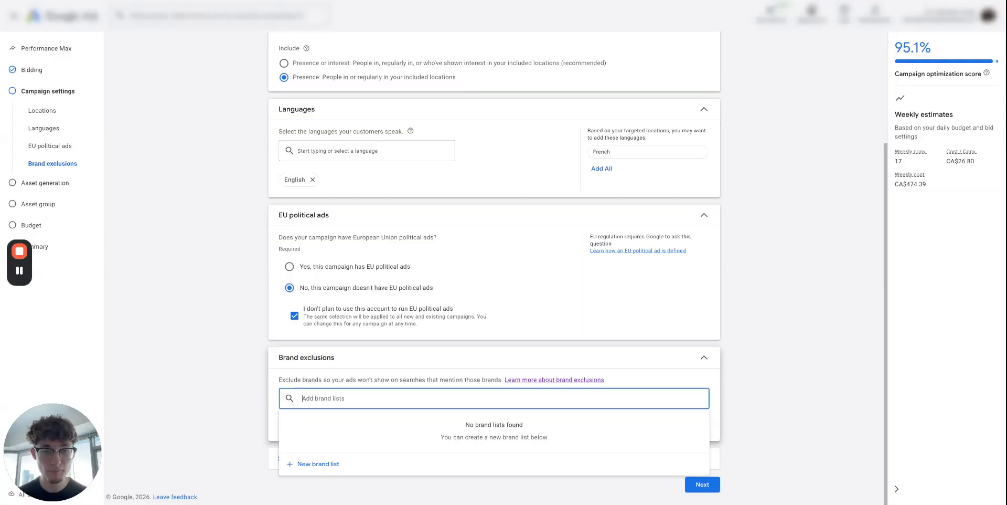
{"action": "left_click", "coordinate": [272, 390]}
{"action": "left_click", "coordinate": [316, 398]}
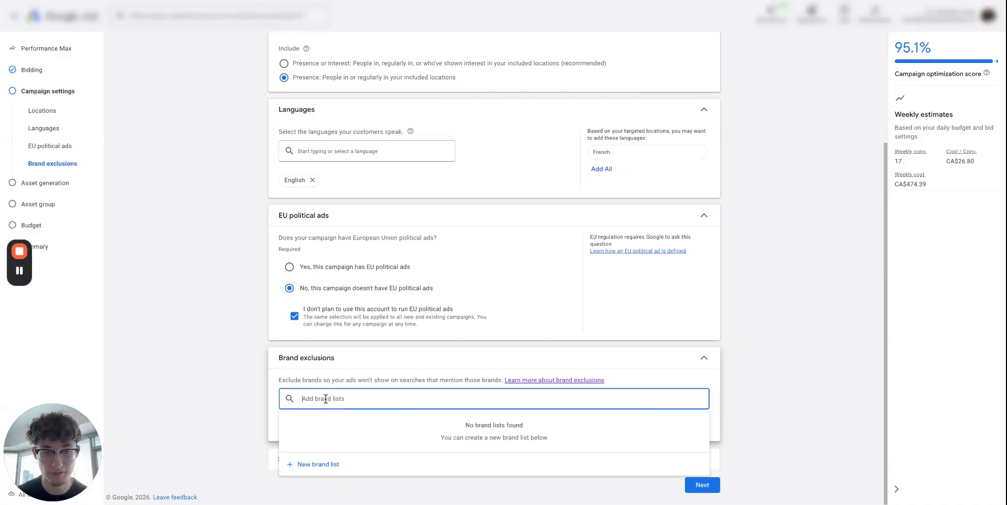
{"action": "left_click", "coordinate": [318, 463]}
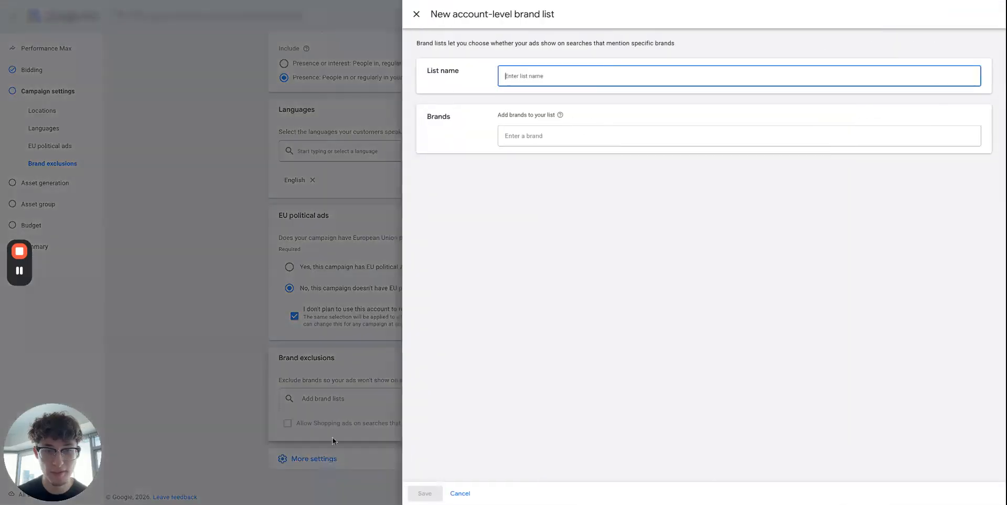
{"action": "left_click", "coordinate": [417, 14]}
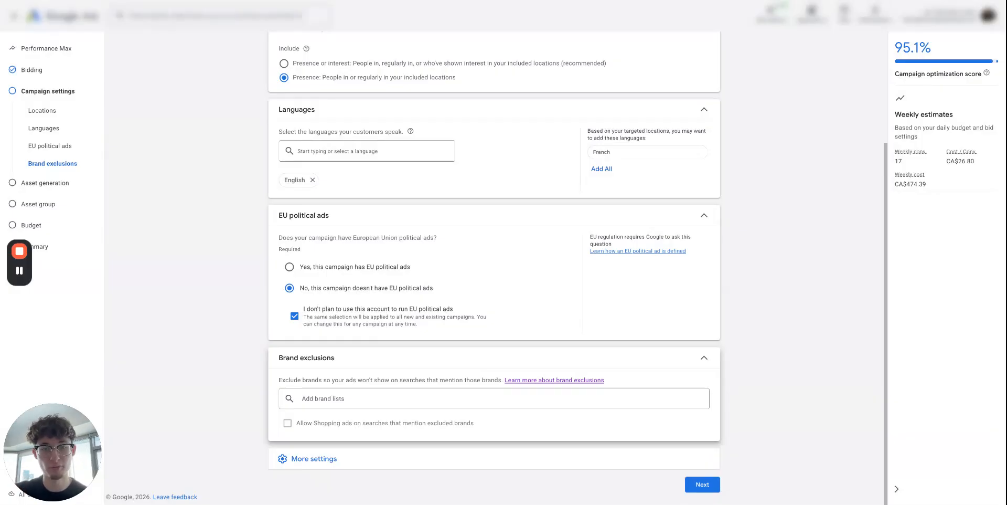
Revisit the available brand lists and the new list form, and collapse Brand exclusions without adding a list
{"action": "left_click", "coordinate": [310, 394]}
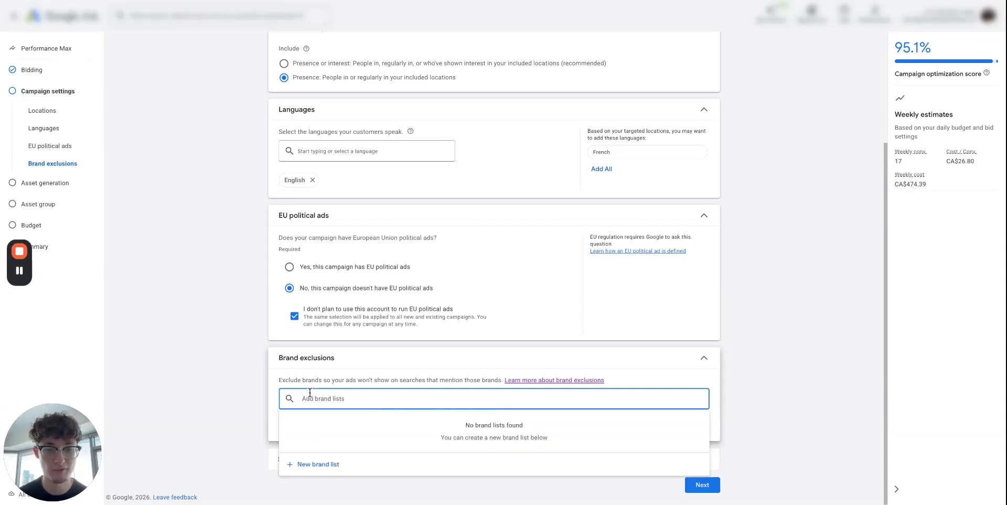
{"action": "left_click", "coordinate": [260, 393]}
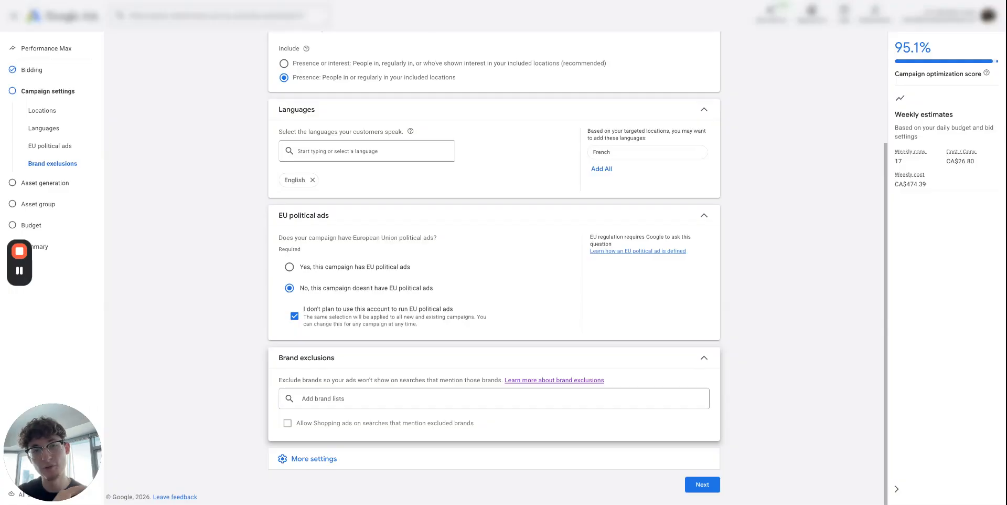
{"action": "left_click", "coordinate": [312, 402]}
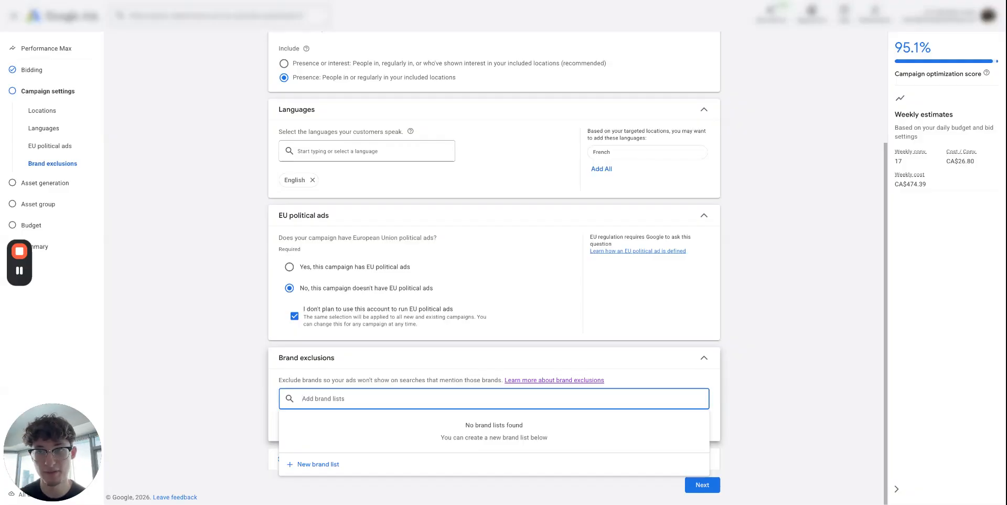
{"action": "left_click", "coordinate": [283, 378]}
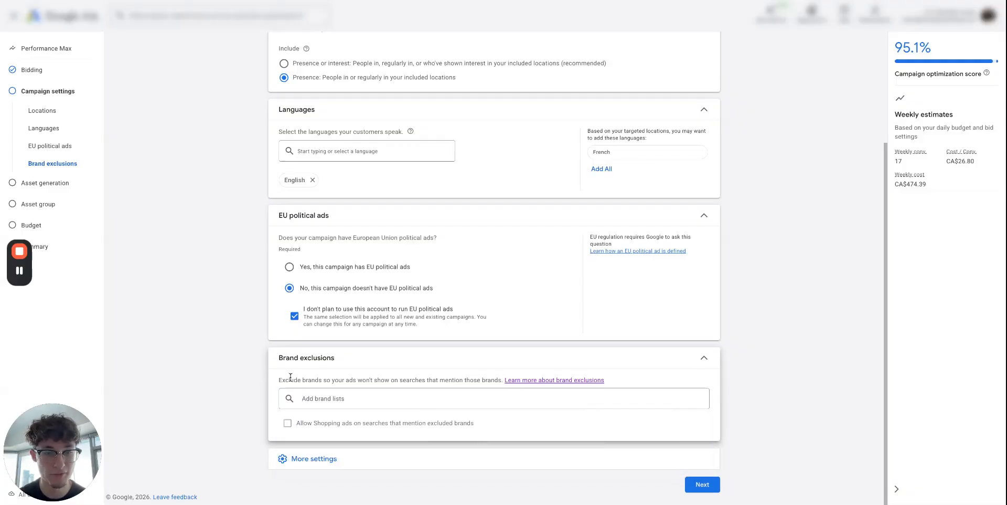
{"action": "left_click", "coordinate": [328, 398]}
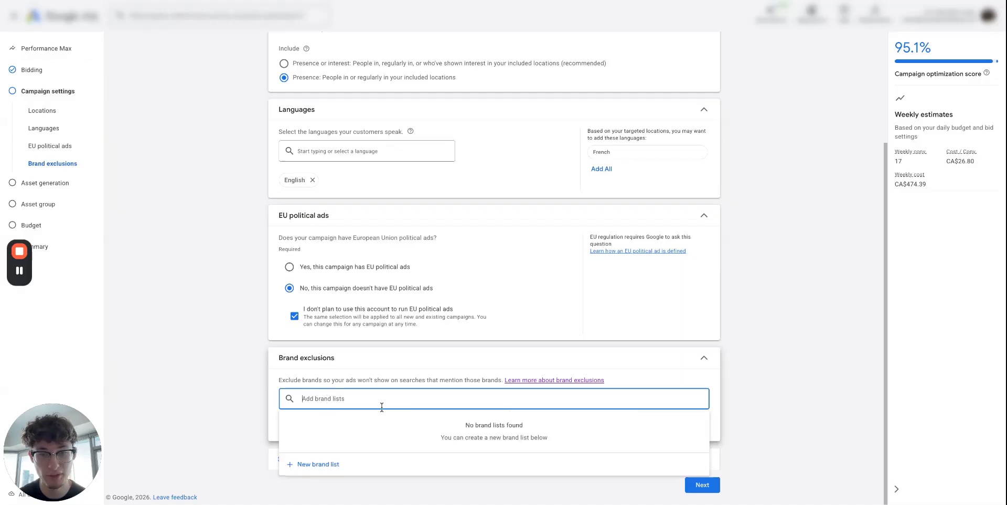
{"action": "left_click", "coordinate": [337, 468]}
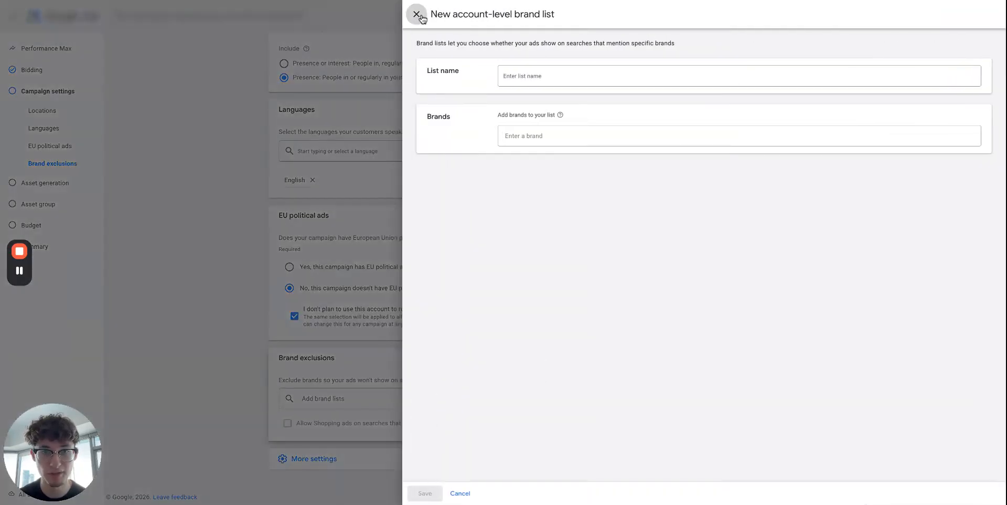
{"action": "left_click", "coordinate": [414, 11]}
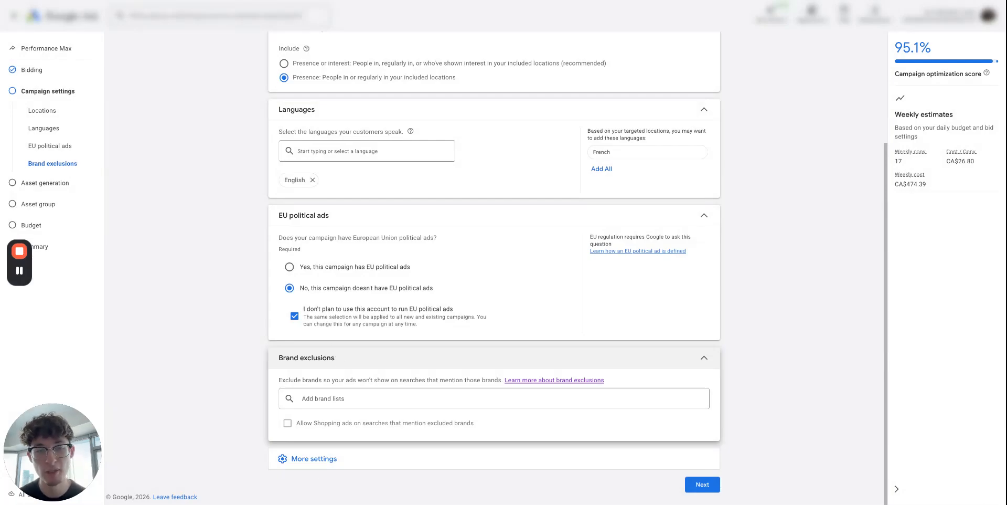
{"action": "left_click", "coordinate": [349, 362]}
Review the device targeting options under the additional settings, keep all device types, and finish the campaign settings
{"action": "left_click", "coordinate": [346, 456]}
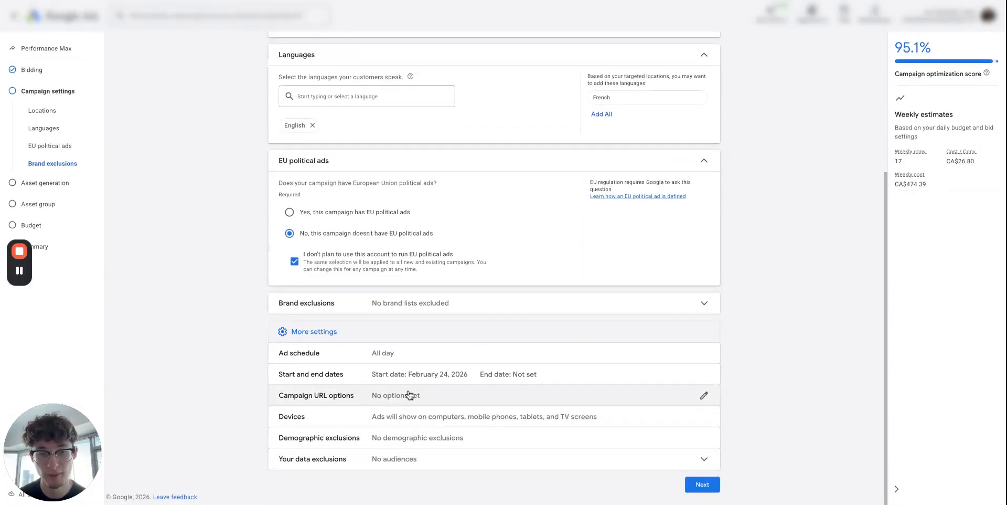
{"action": "left_click", "coordinate": [479, 420]}
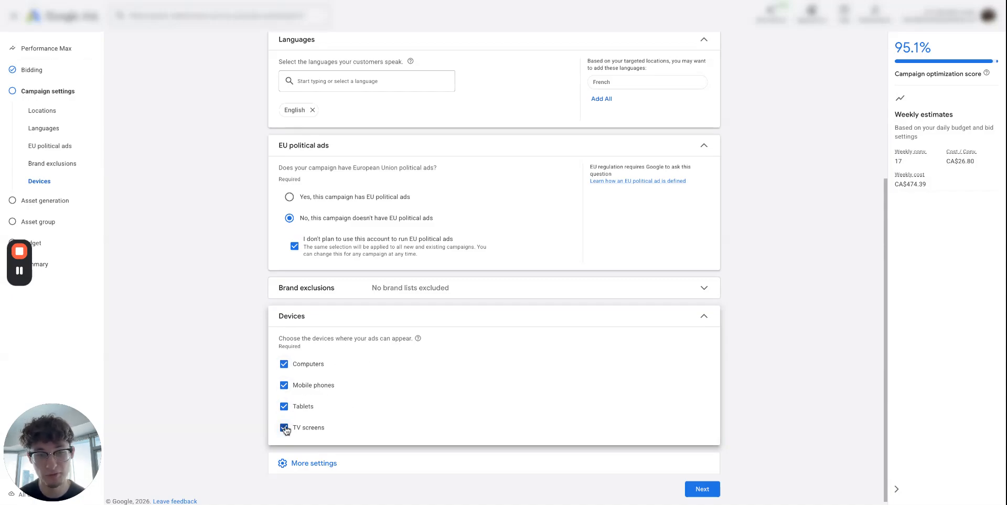
{"action": "left_click", "coordinate": [398, 317]}
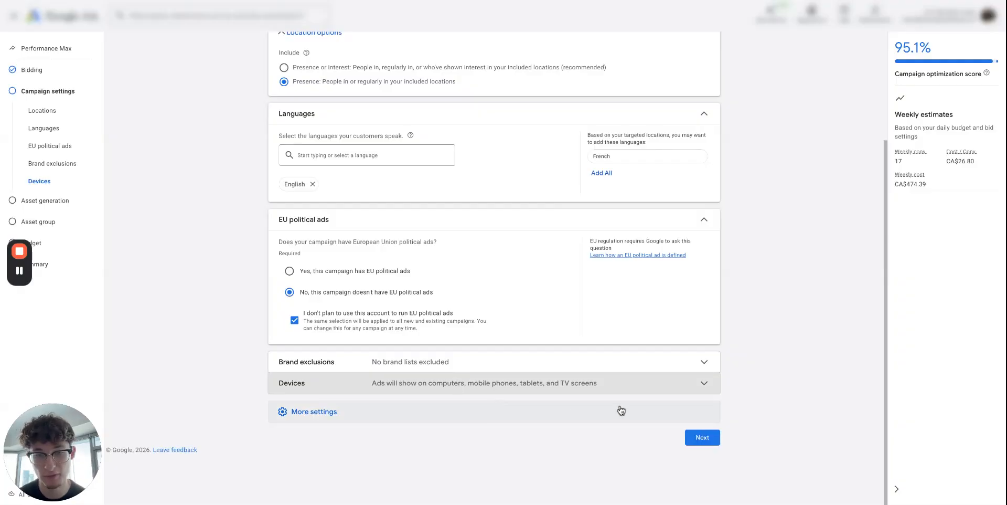
{"action": "left_click", "coordinate": [693, 436]}
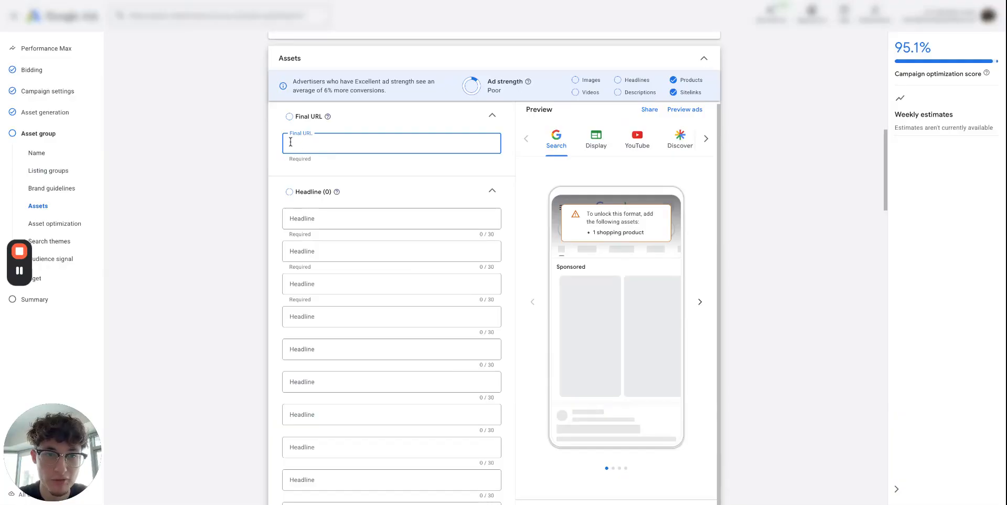
Examine the asset group's headline fields and the Products item in the ad strength checklist
{"action": "scroll", "coordinate": [288, 193], "scroll_direction": "down", "scroll_amount": 4}
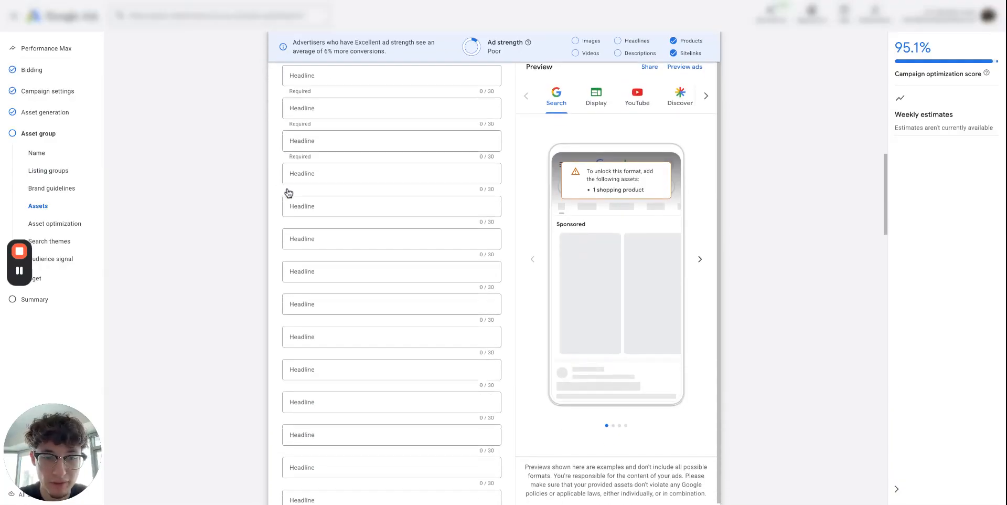
{"action": "scroll", "coordinate": [289, 194], "scroll_direction": "down", "scroll_amount": 1}
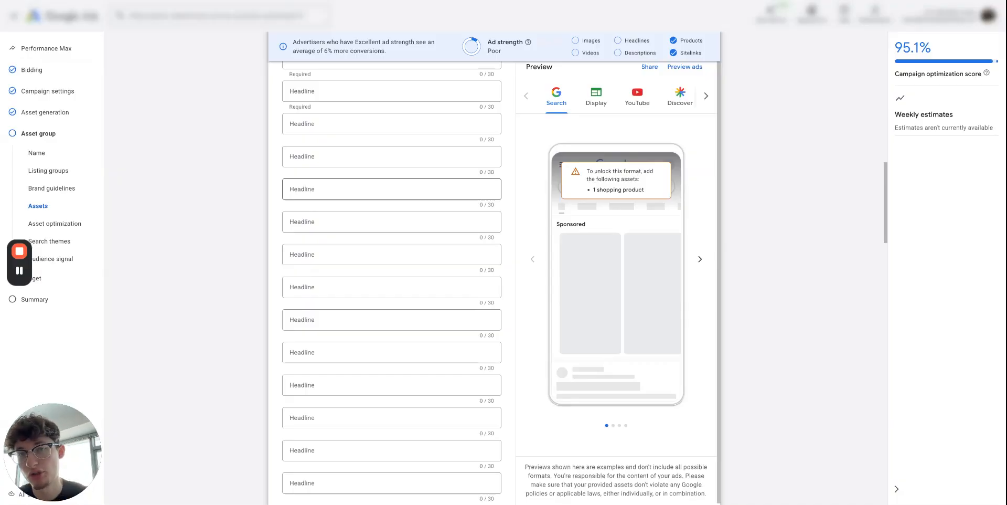
{"action": "left_click_drag", "start_coordinate": [680, 40], "coordinate": [700, 40]}
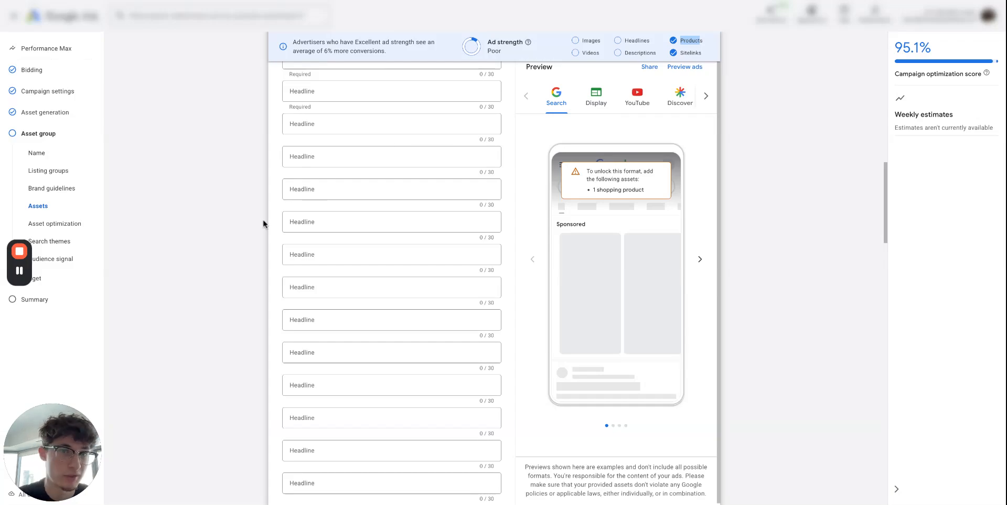
Turn off text customization and Final URL expansion in the asset optimization settings, and review both descriptions
{"action": "left_click", "coordinate": [282, 257]}
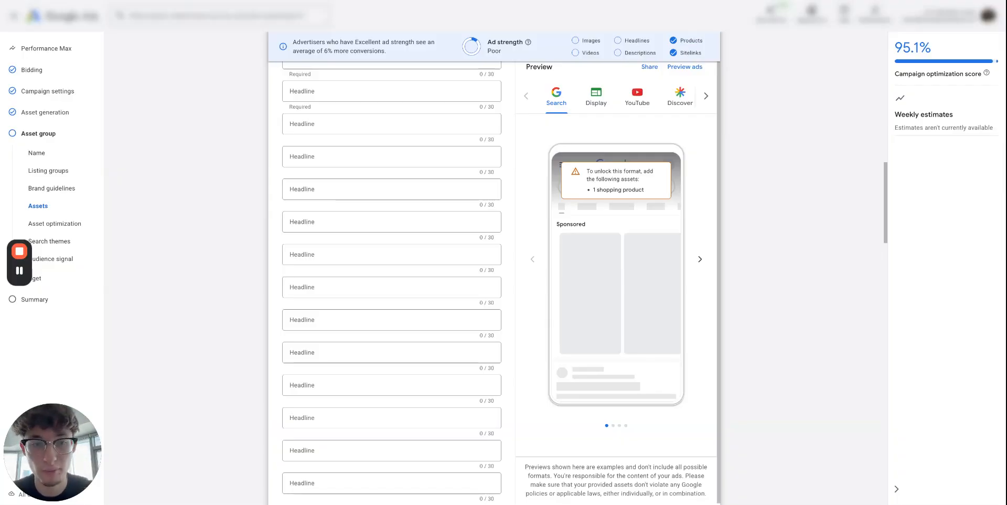
{"action": "scroll", "coordinate": [431, 193], "scroll_direction": "down", "scroll_amount": 10}
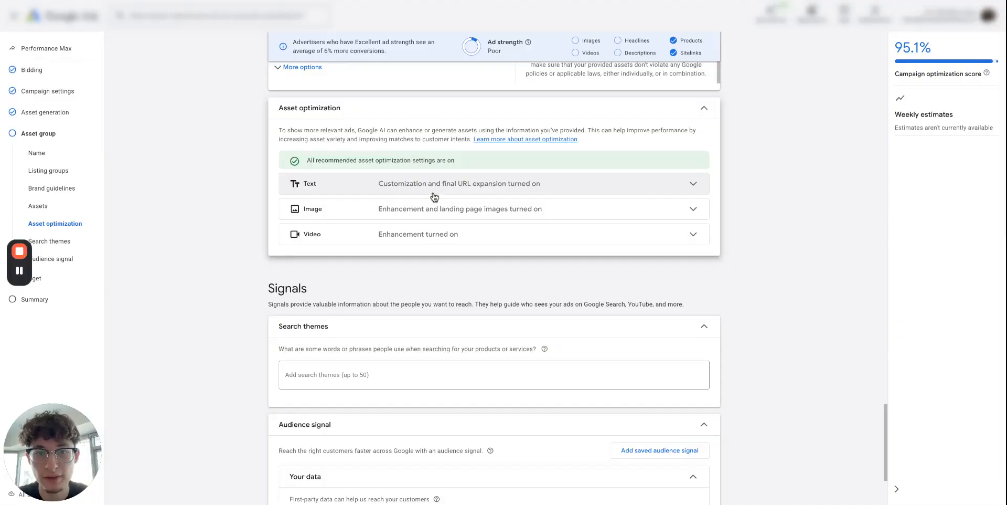
{"action": "left_click", "coordinate": [434, 193]}
{"action": "left_click", "coordinate": [295, 184]}
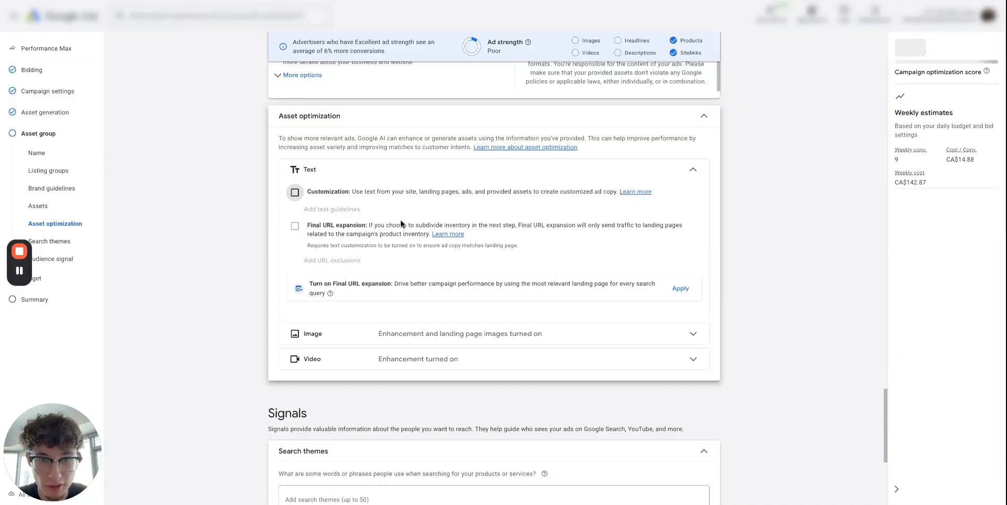
{"action": "triple_click", "coordinate": [361, 192]}
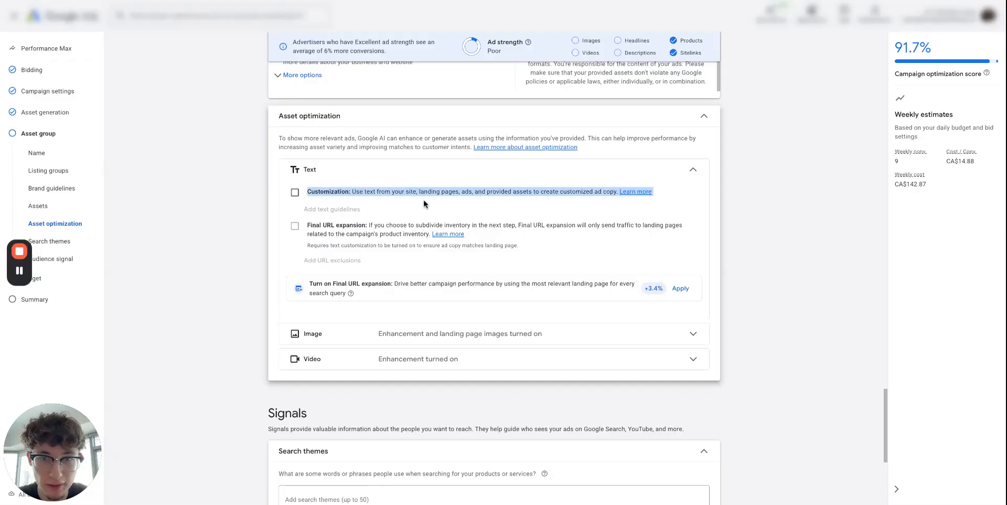
{"action": "triple_click", "coordinate": [401, 225]}
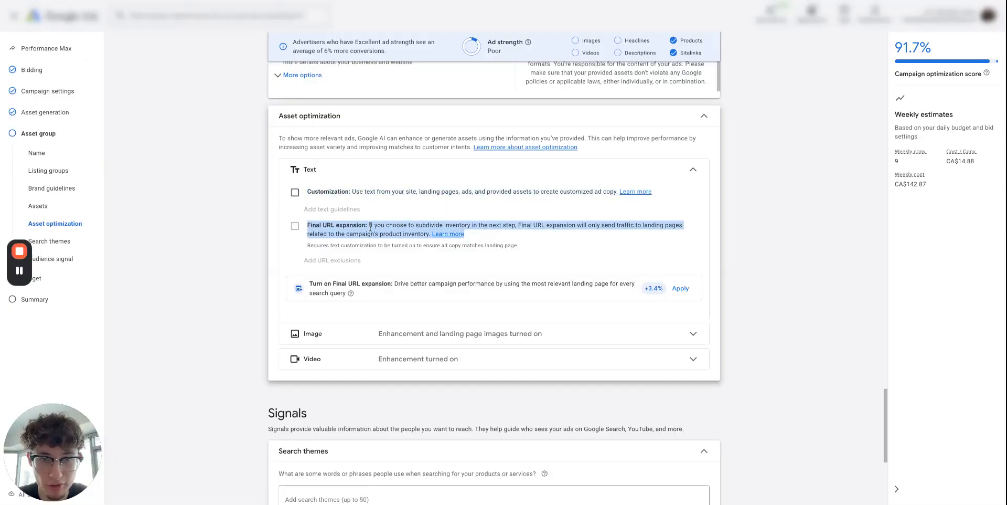
{"action": "triple_click", "coordinate": [407, 230]}
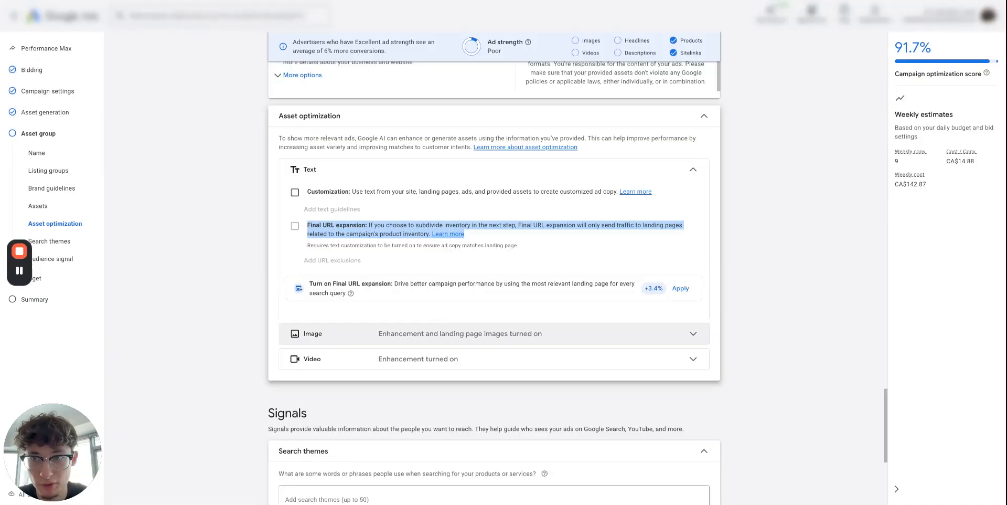
Turn off image enhancement, landing page images and video enhancement in the asset optimization settings
{"action": "left_click", "coordinate": [454, 344]}
{"action": "scroll", "coordinate": [454, 336], "scroll_direction": "down", "scroll_amount": 2}
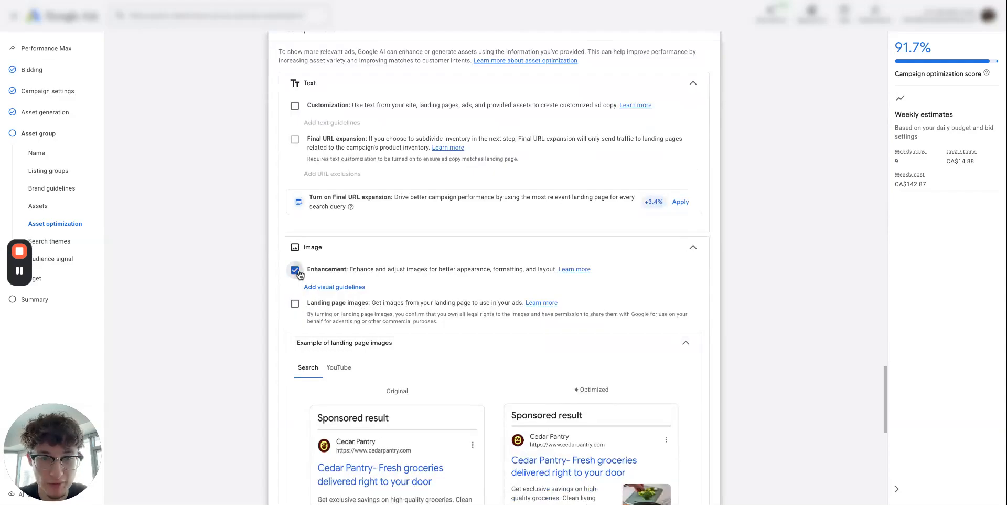
{"action": "scroll", "coordinate": [470, 276], "scroll_direction": "down", "scroll_amount": 7}
{"action": "left_click", "coordinate": [449, 256]}
{"action": "left_click", "coordinate": [295, 271]}
Leave the search themes and audience signal empty, and use a custom average daily budget of CA$60 for the campaign
{"action": "scroll", "coordinate": [358, 317], "scroll_direction": "down", "scroll_amount": 8}
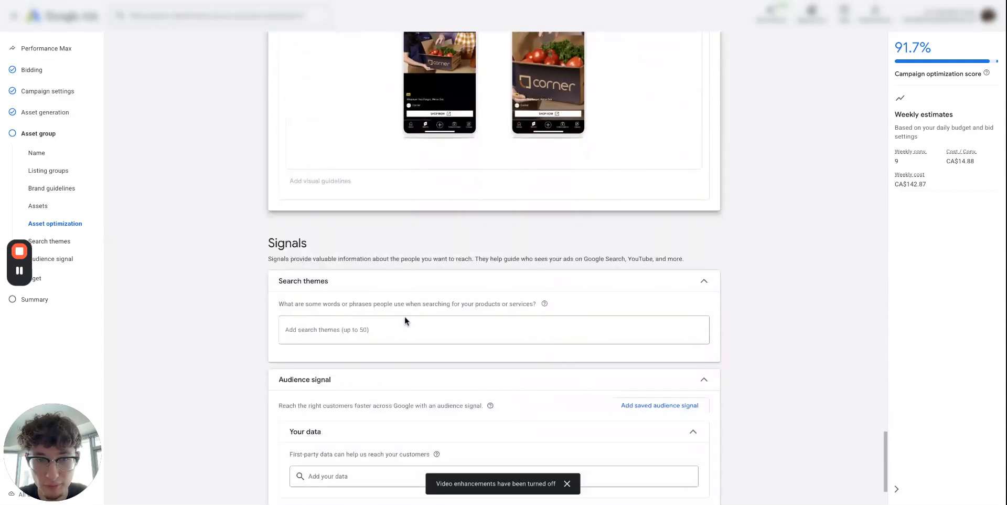
{"action": "scroll", "coordinate": [403, 324], "scroll_direction": "down", "scroll_amount": 1}
{"action": "scroll", "coordinate": [403, 324], "scroll_direction": "down", "scroll_amount": 1}
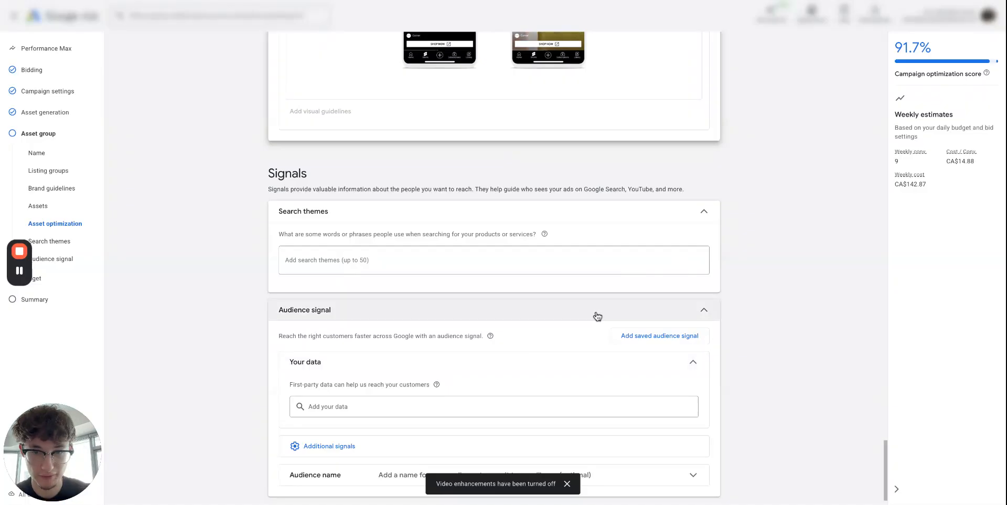
{"action": "scroll", "coordinate": [597, 316], "scroll_direction": "down", "scroll_amount": 1}
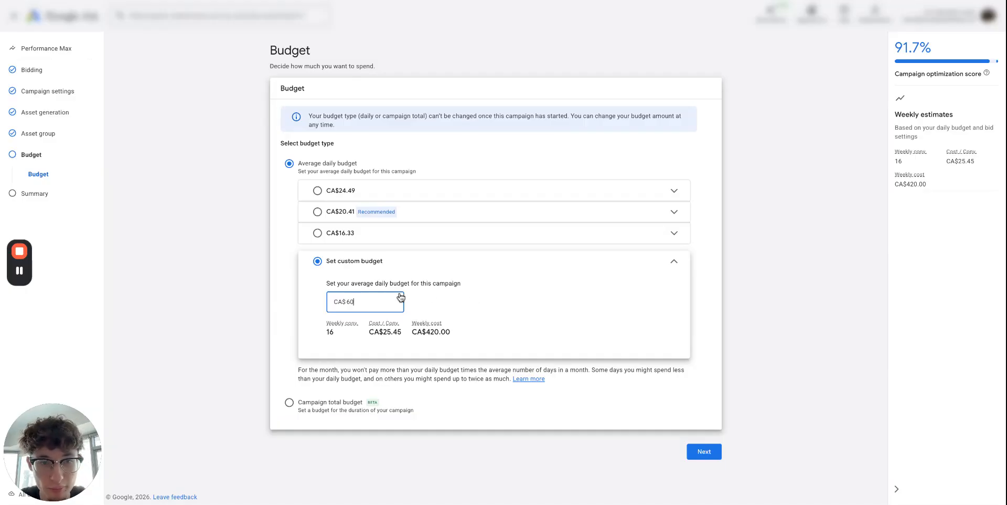
{"action": "double_click", "coordinate": [358, 300]}
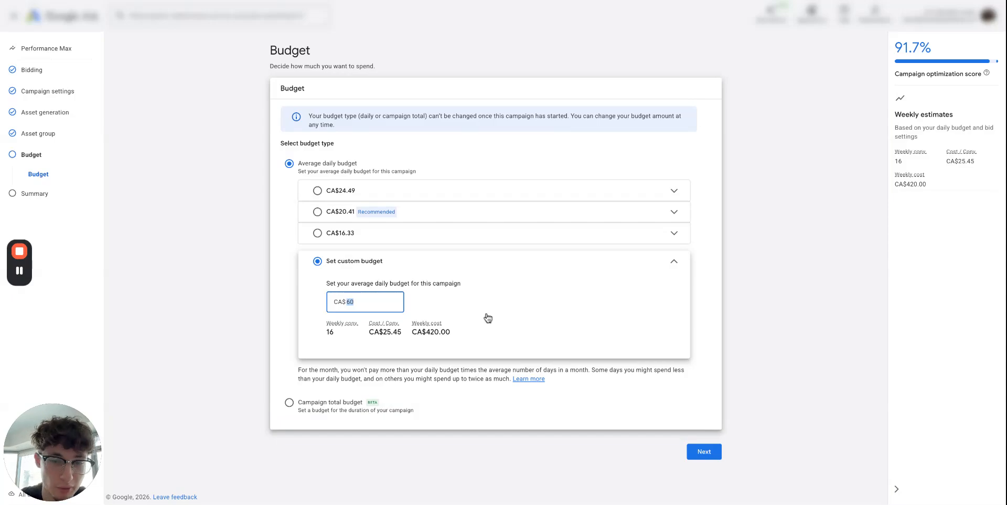
{"action": "left_click", "coordinate": [550, 300]}
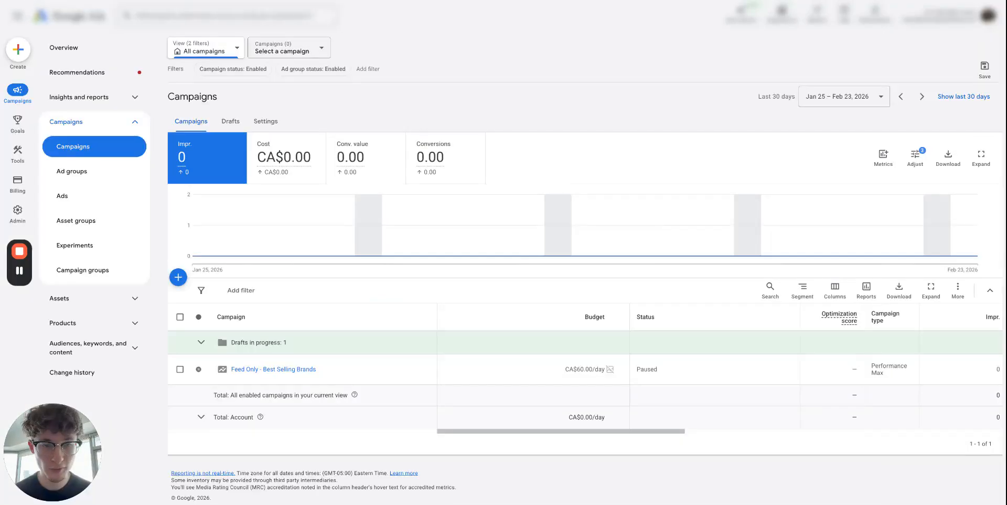
Open the Feed Only - Best Selling Brands campaign and show the listing groups of Asset Group 1
{"action": "left_click_drag", "start_coordinate": [318, 370], "coordinate": [216, 369]}
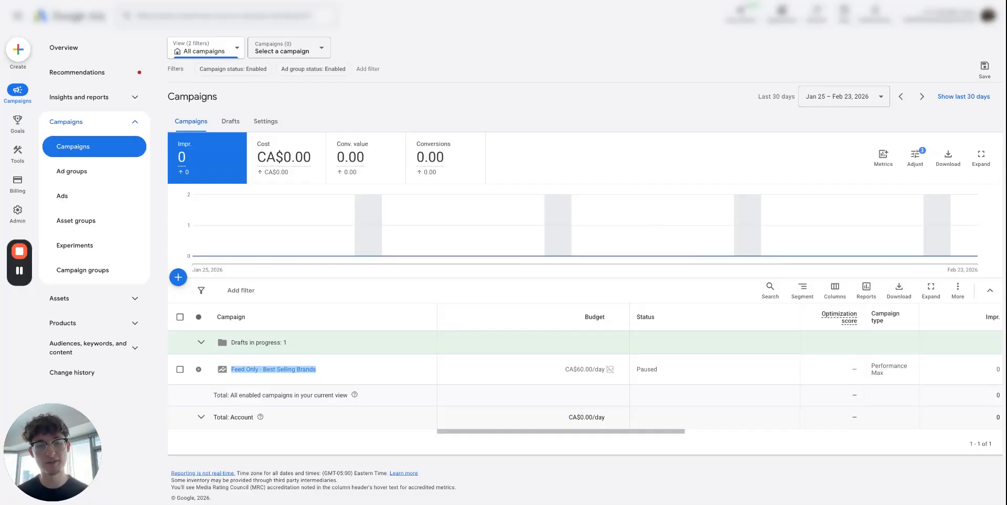
{"action": "left_click", "coordinate": [277, 368]}
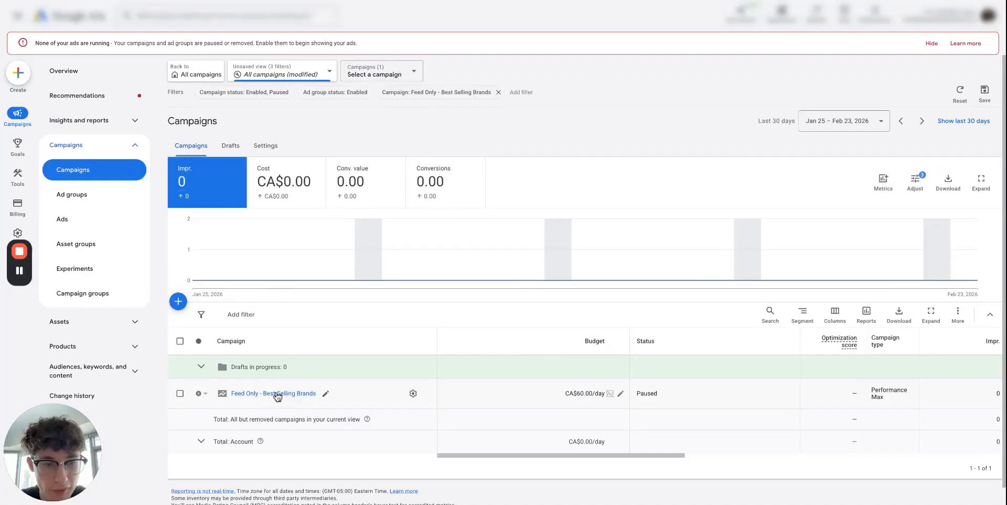
{"action": "left_click", "coordinate": [277, 394]}
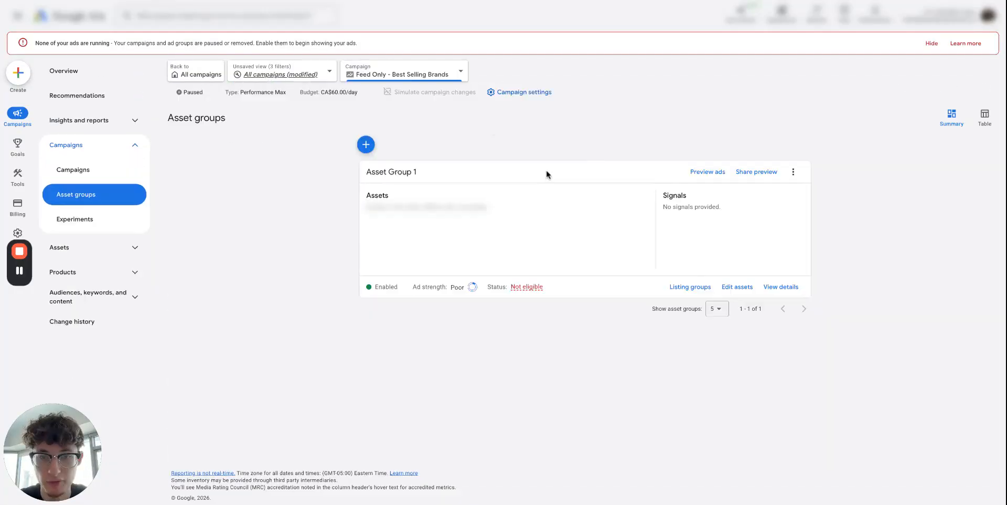
{"action": "left_click", "coordinate": [691, 286]}
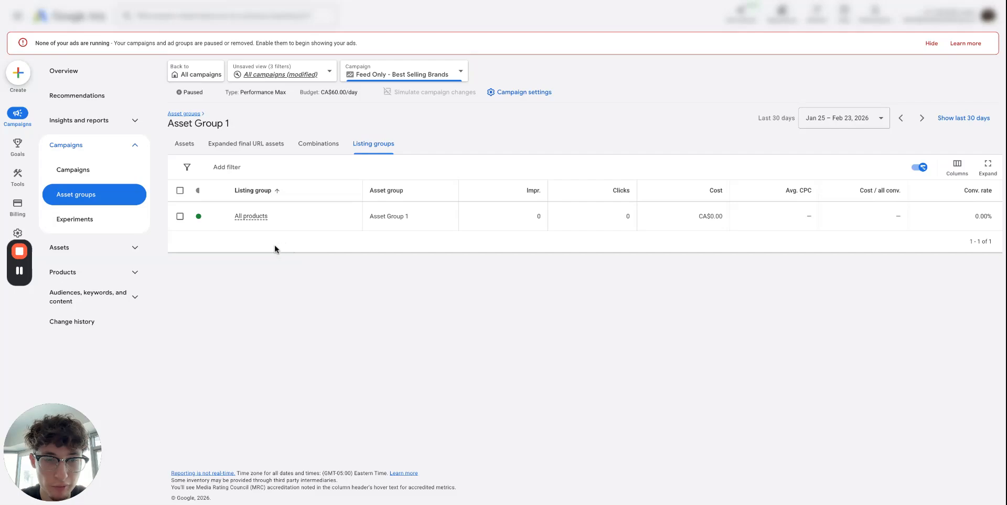
Start subdividing the All products listing group by Custom label 0
{"action": "mouse_move", "coordinate": [261, 220]}
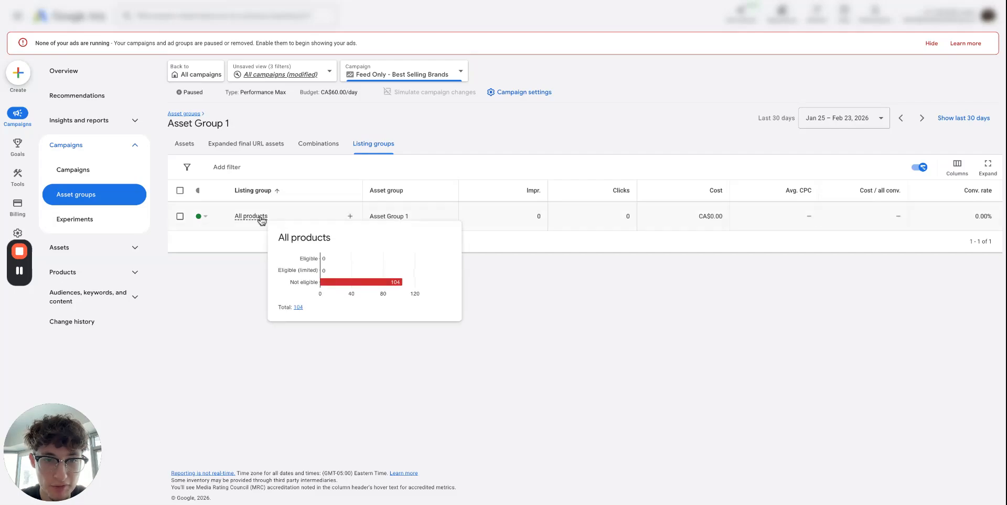
{"action": "left_click", "coordinate": [351, 217]}
{"action": "left_click", "coordinate": [447, 94]}
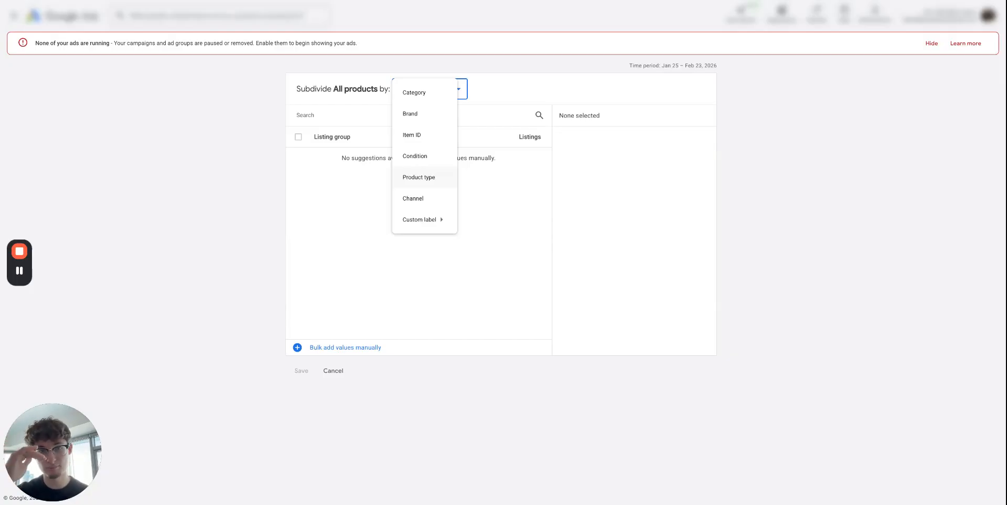
{"action": "mouse_move", "coordinate": [443, 220]}
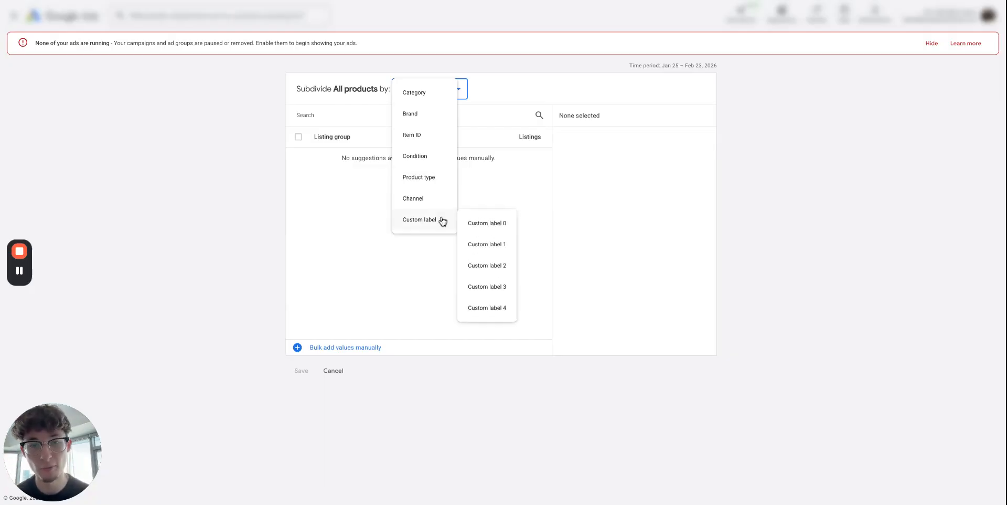
{"action": "left_click", "coordinate": [479, 228]}
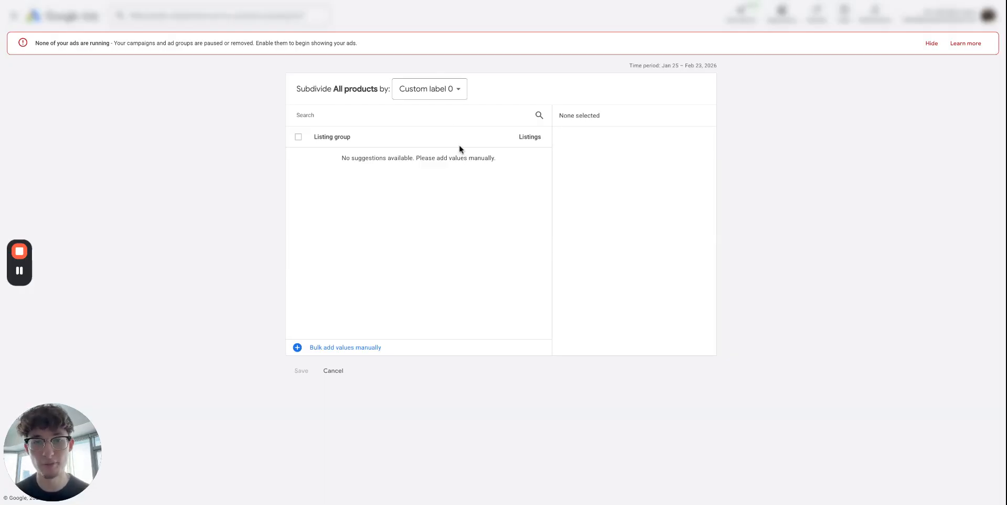
Enter Sub Category 1, 2 and 3 as the custom label values, and leave the subdivision without saving
{"action": "left_click", "coordinate": [433, 151]}
{"action": "type", "text": "Su"}
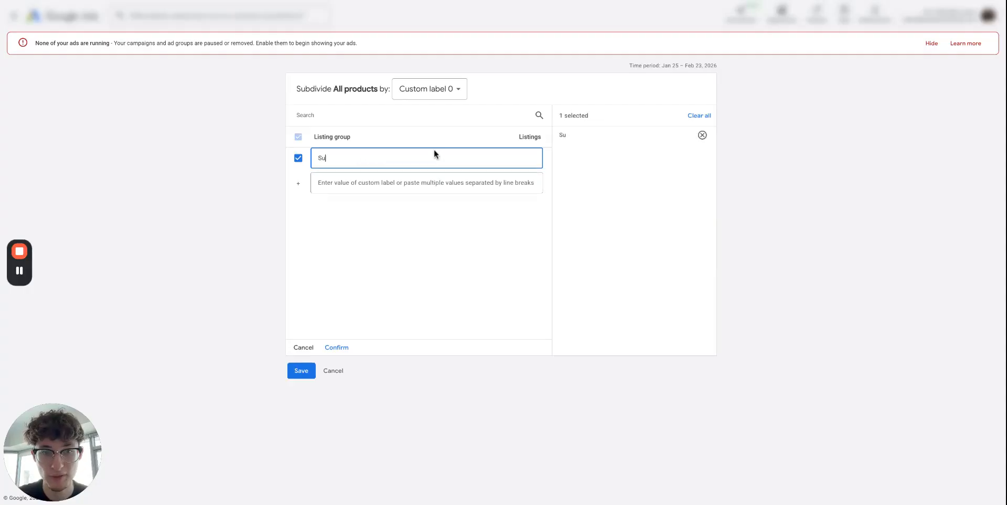
{"action": "type", "text": "b Category 1"}
{"action": "key", "text": "Return"}
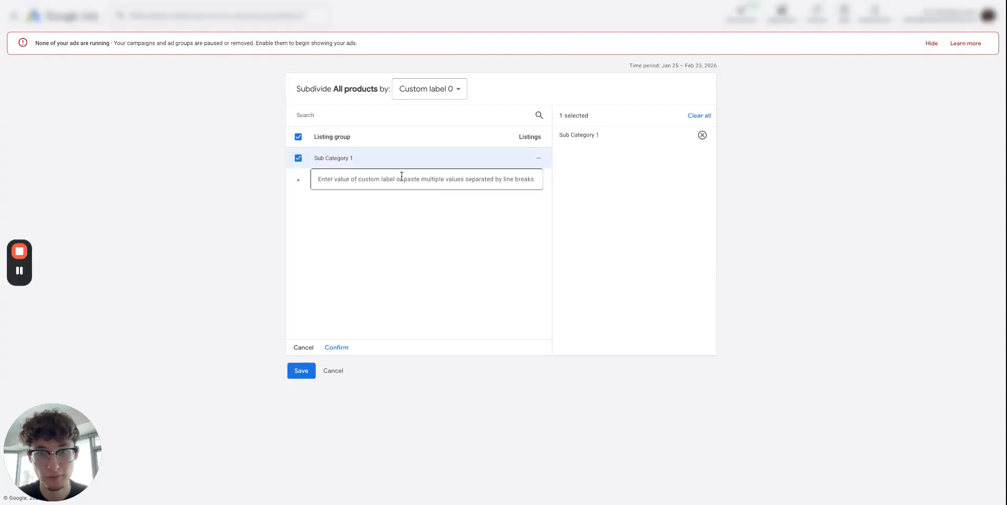
{"action": "type", "text": "2"}
{"action": "key", "text": "Return"}
{"action": "type", "text": "3"}
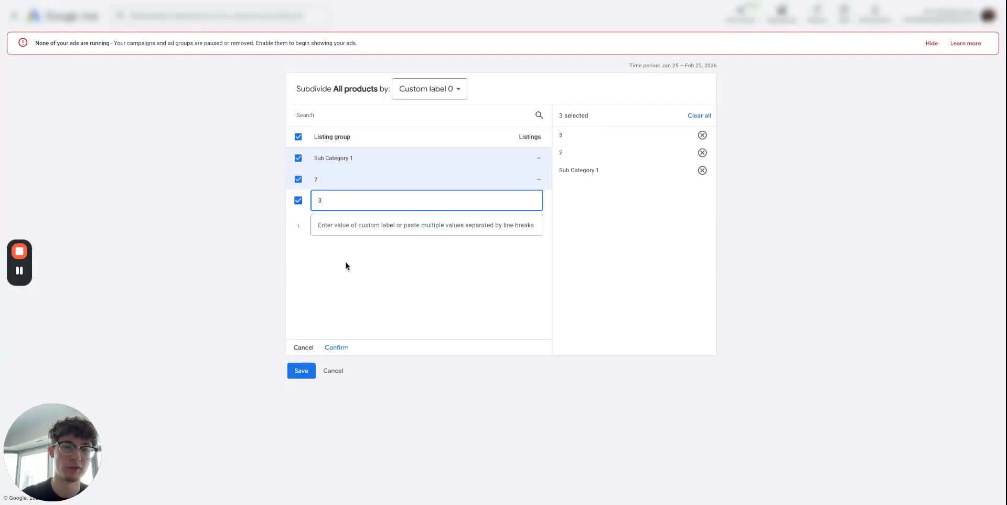
{"action": "key", "text": "Return"}
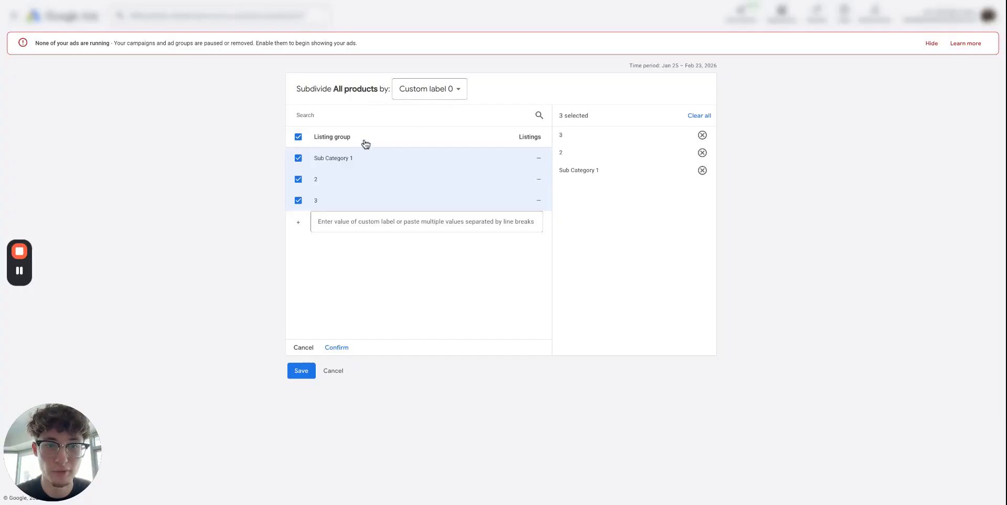
{"action": "left_click", "coordinate": [334, 371]}
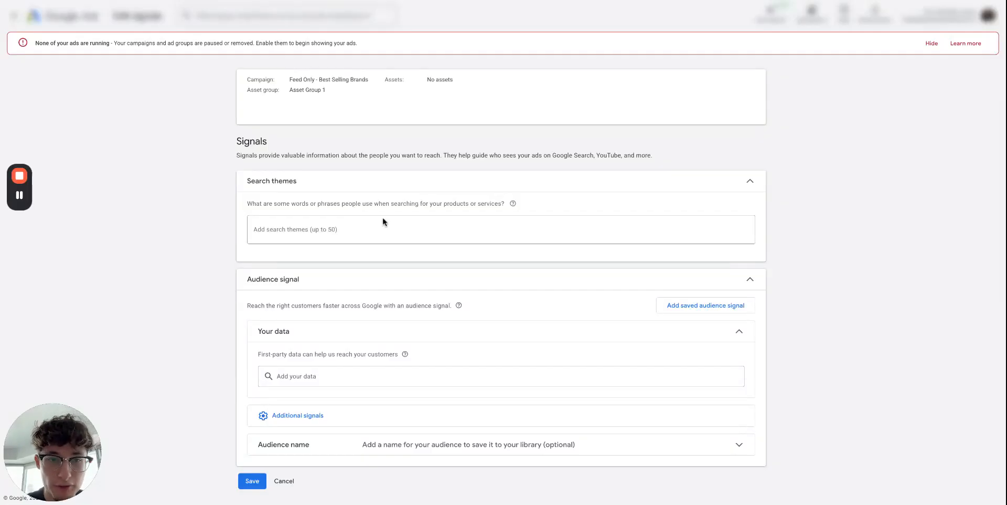
Examine the search themes field in the signals of Asset Group 1
{"action": "left_click", "coordinate": [373, 234]}
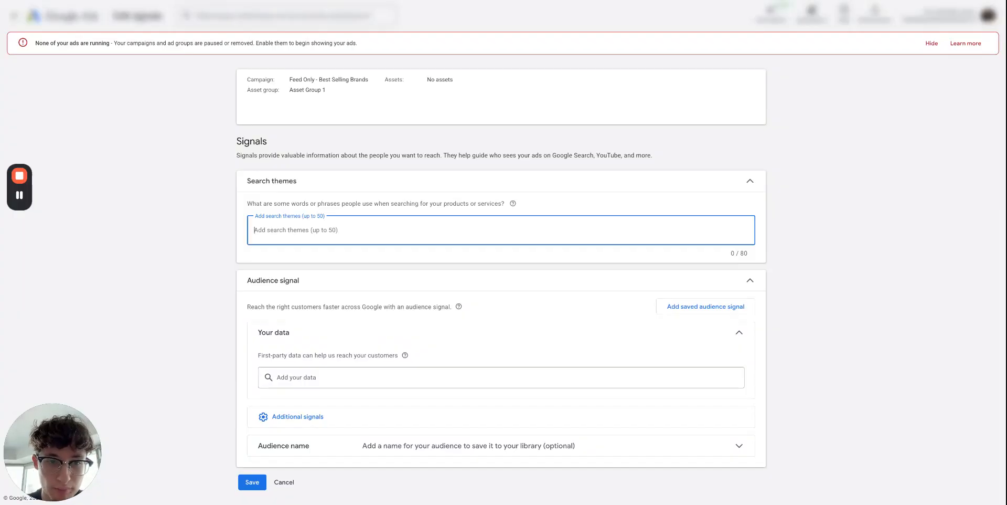
{"action": "left_click", "coordinate": [224, 201]}
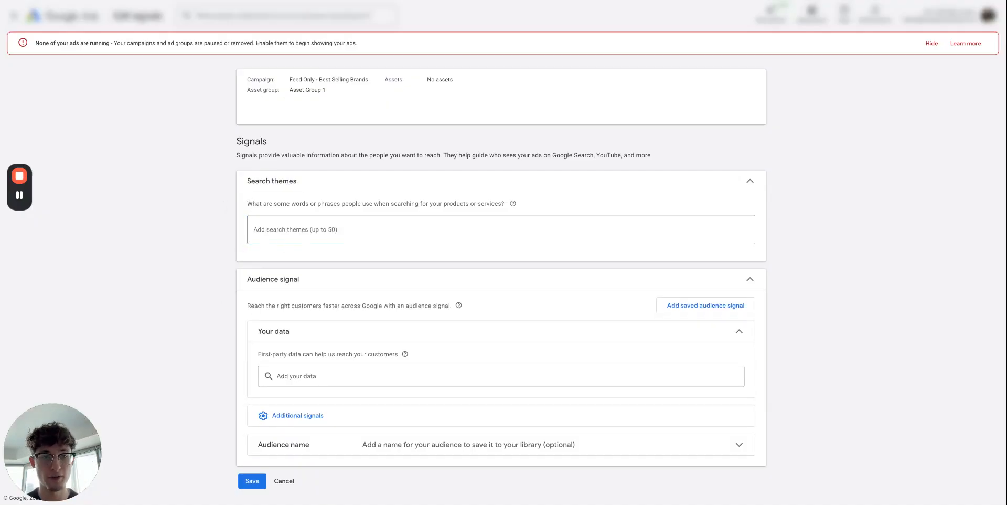
{"action": "left_click", "coordinate": [289, 230]}
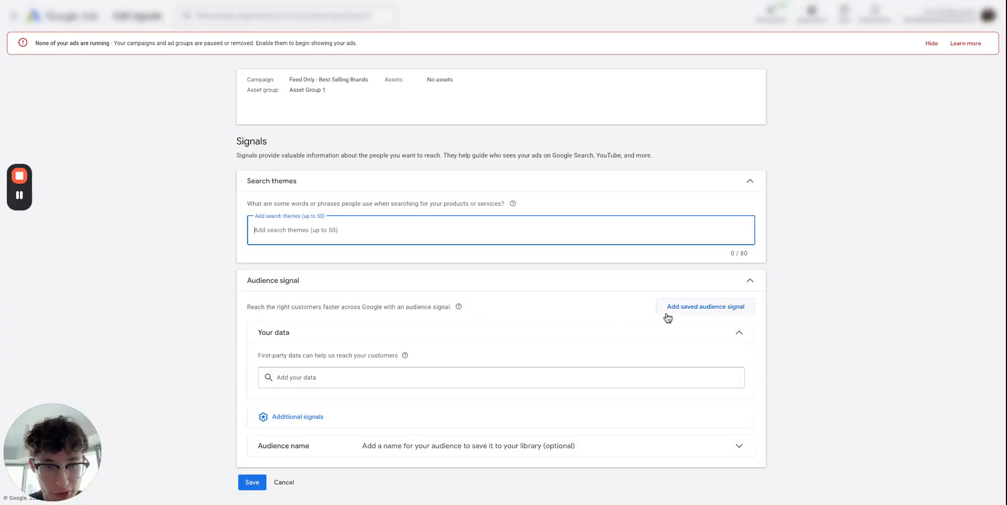
Examine the first-party data segment picker in the audience signal without adding a segment
{"action": "left_click", "coordinate": [429, 377]}
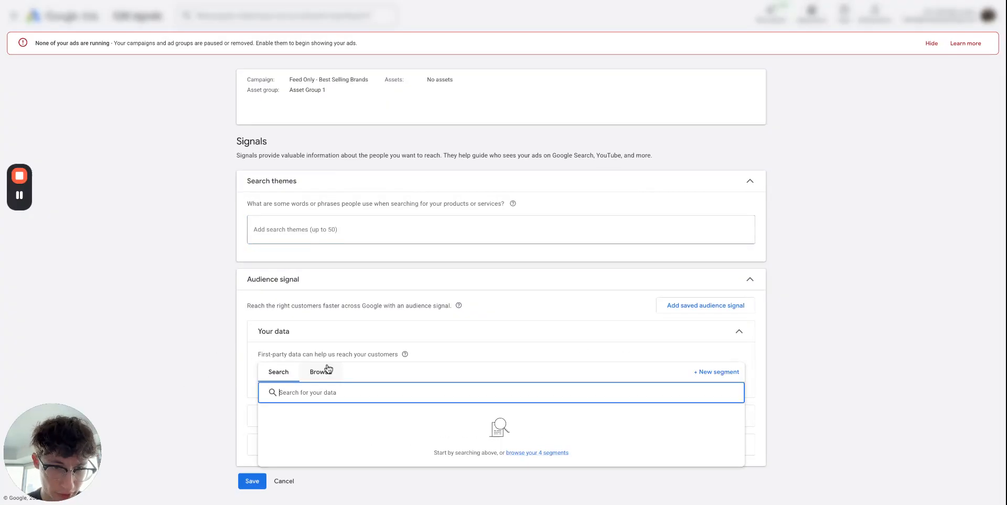
{"action": "left_click", "coordinate": [206, 361]}
{"action": "left_click", "coordinate": [359, 368]}
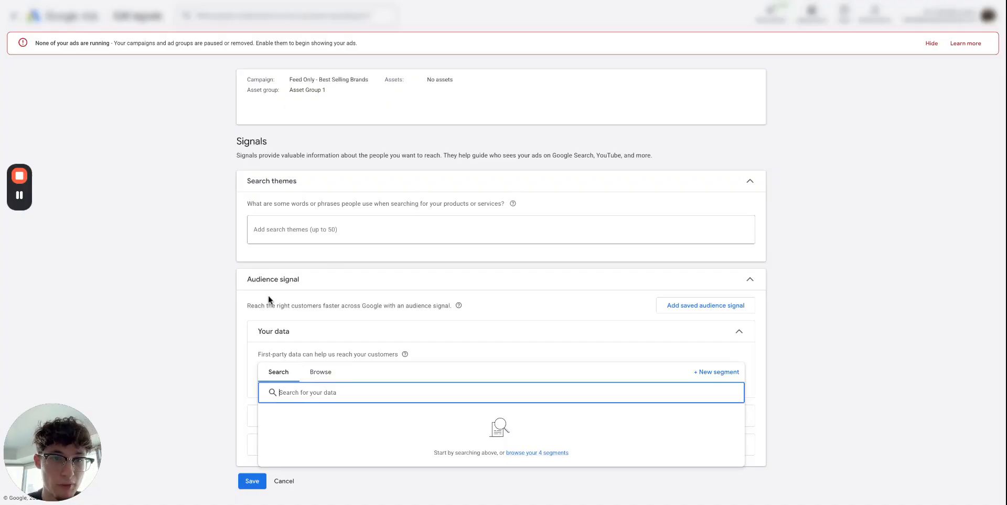
{"action": "left_click", "coordinate": [228, 304]}
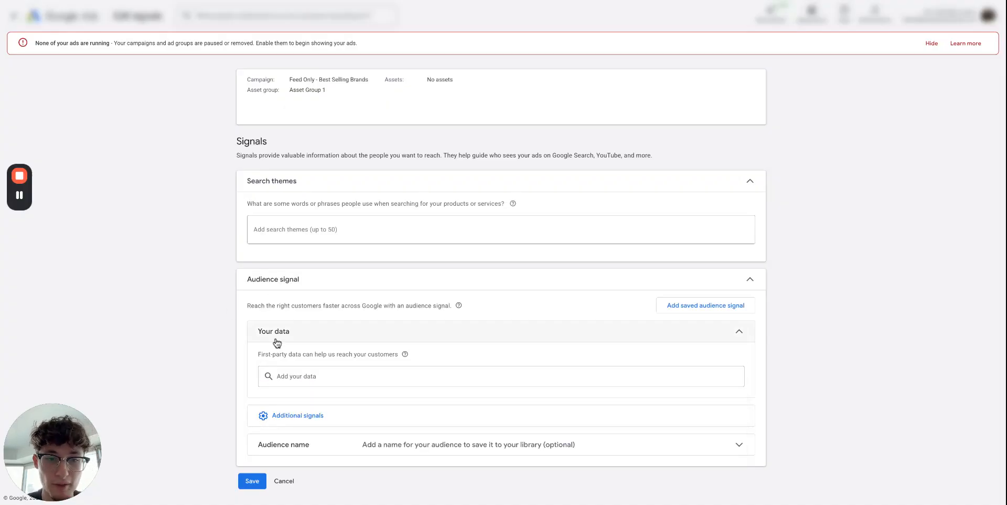
{"action": "left_click", "coordinate": [304, 367]}
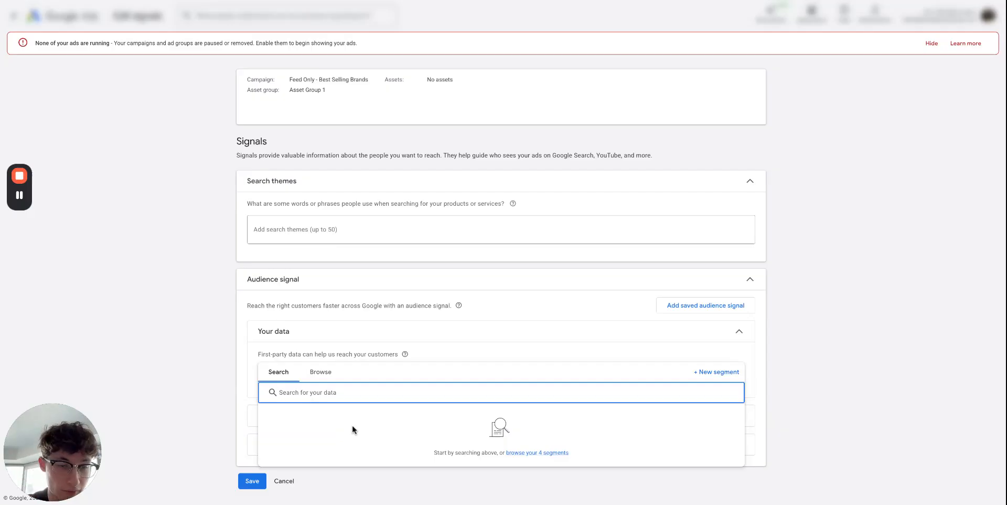
{"action": "left_click", "coordinate": [191, 414]}
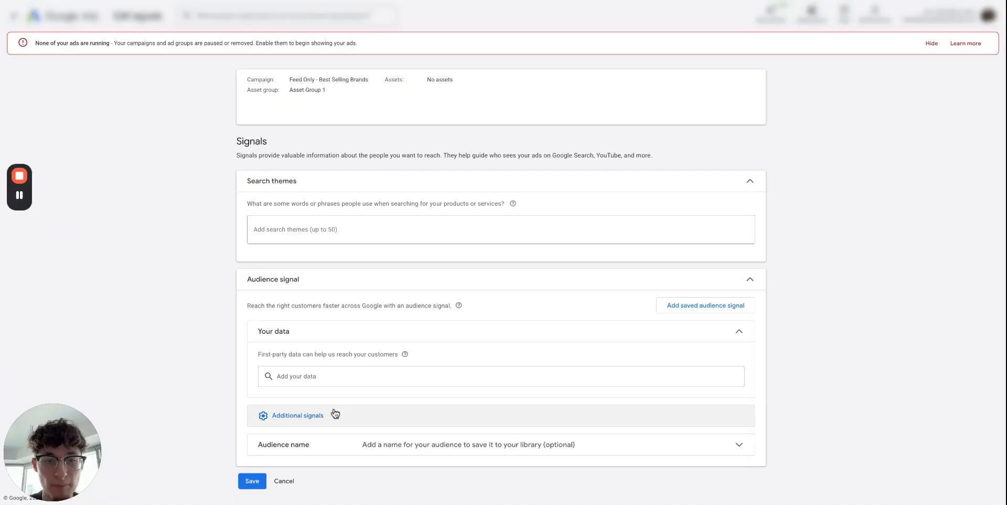
{"action": "left_click", "coordinate": [336, 367]}
{"action": "left_click", "coordinate": [215, 381]}
Examine the Interests & detailed demographics option among the additional signals, and leave the signals without saving
{"action": "left_click", "coordinate": [312, 416]}
{"action": "scroll", "coordinate": [314, 418], "scroll_direction": "down", "scroll_amount": 1}
{"action": "left_click", "coordinate": [330, 413]}
{"action": "scroll", "coordinate": [334, 414], "scroll_direction": "down", "scroll_amount": 1}
{"action": "left_click", "coordinate": [348, 389]}
{"action": "left_click", "coordinate": [234, 383]}
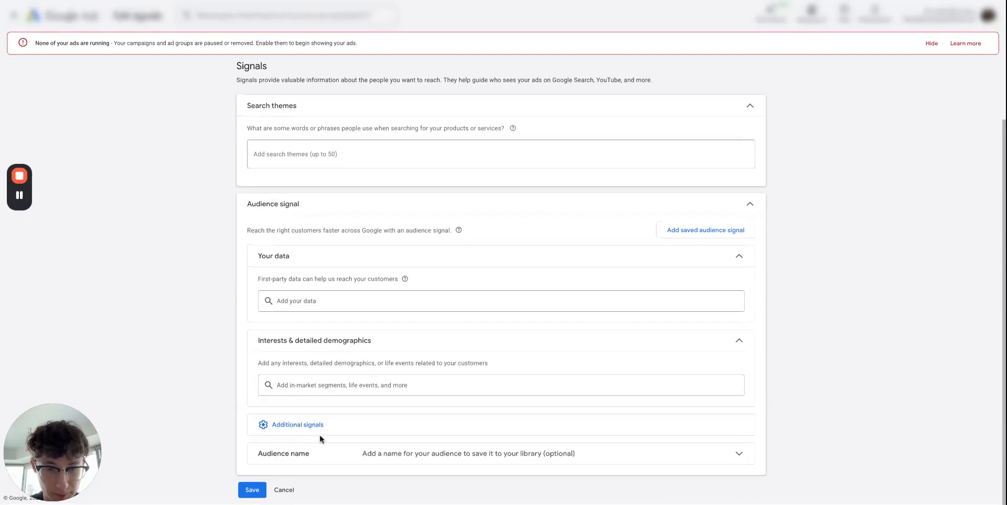
{"action": "left_click", "coordinate": [285, 489]}
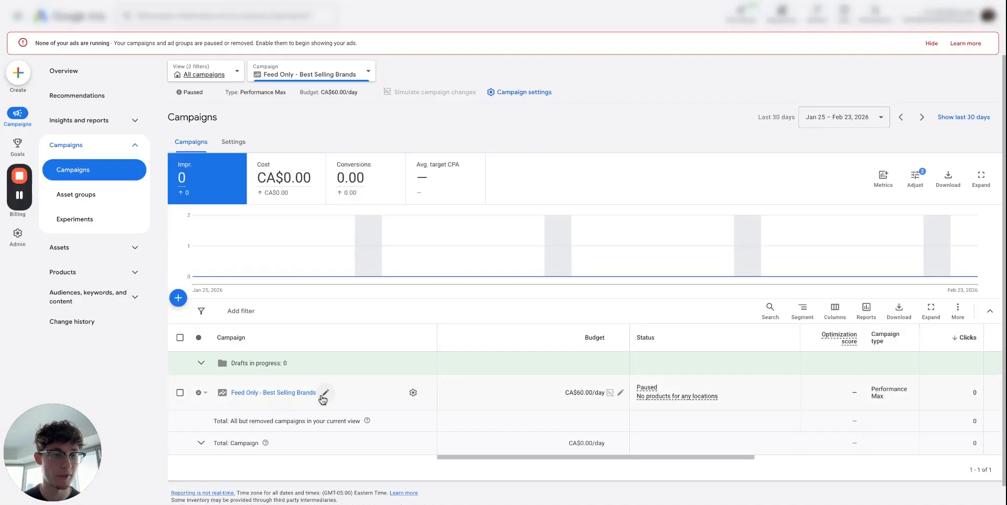
Examine the status, budget, performance and bid strategy columns for the Feed Only - Best Selling Brands campaign
{"action": "scroll", "coordinate": [577, 393], "scroll_direction": "right", "scroll_amount": 5}
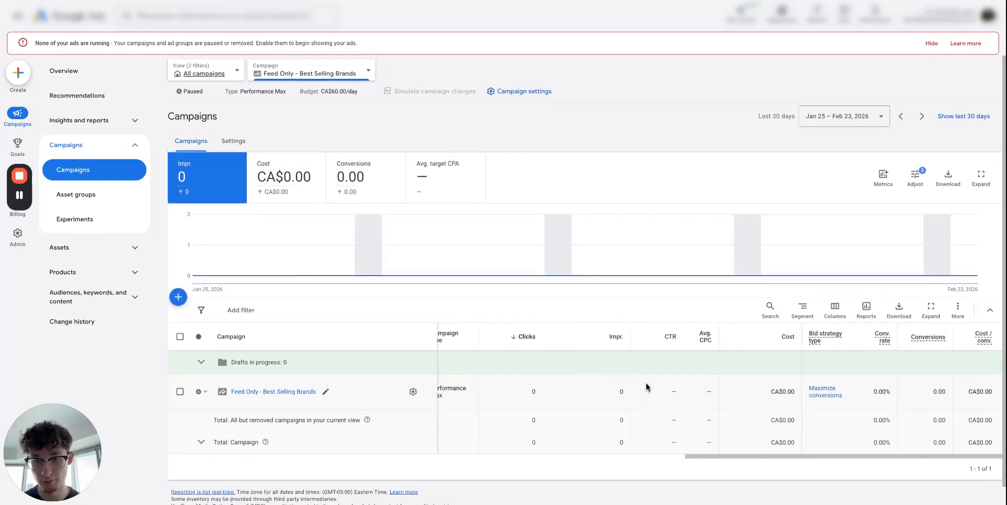
{"action": "scroll", "coordinate": [663, 404], "scroll_direction": "left", "scroll_amount": 5}
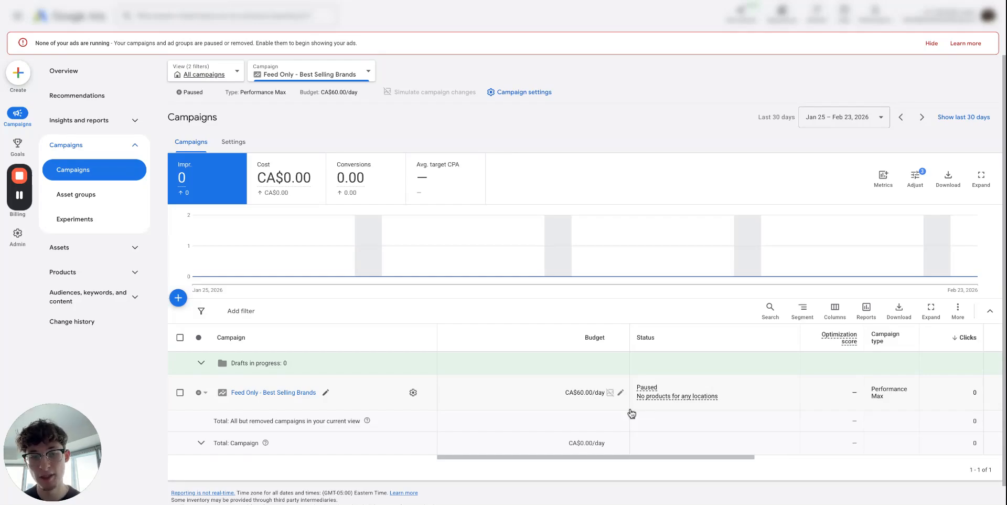
{"action": "scroll", "coordinate": [551, 394], "scroll_direction": "right", "scroll_amount": 5}
{"action": "scroll", "coordinate": [551, 394], "scroll_direction": "left", "scroll_amount": 5}
{"action": "triple_click", "coordinate": [601, 391]}
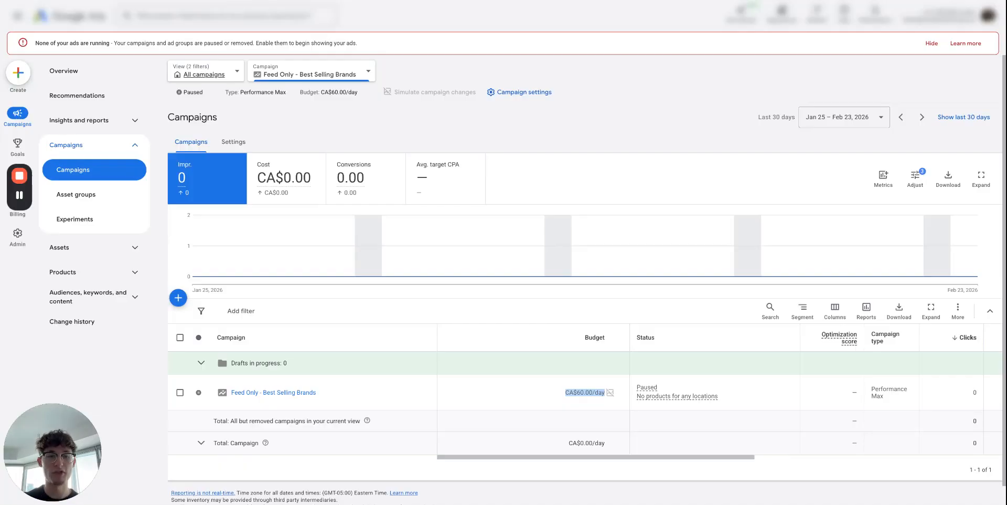
{"action": "scroll", "coordinate": [600, 410], "scroll_direction": "right", "scroll_amount": 1}
{"action": "scroll", "coordinate": [609, 412], "scroll_direction": "down", "scroll_amount": 1}
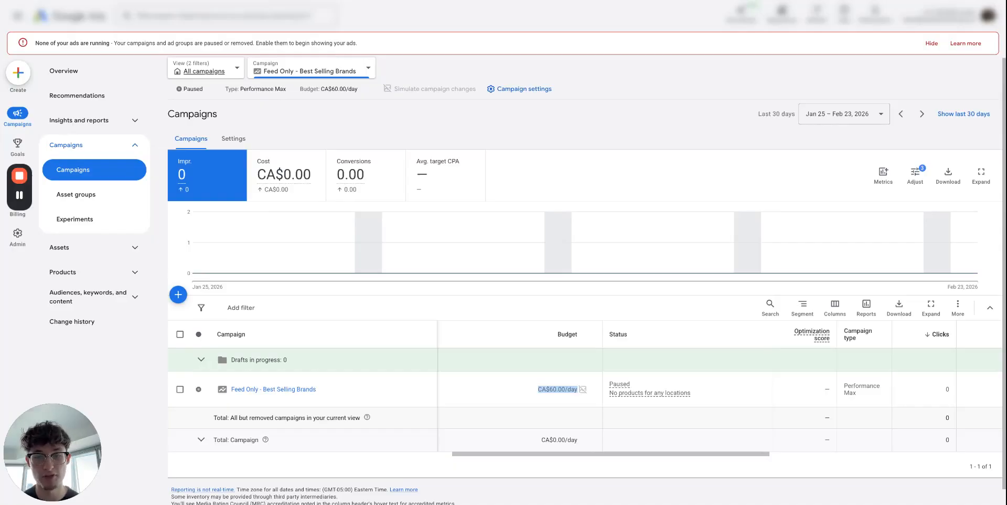
{"action": "left_click", "coordinate": [598, 81]}
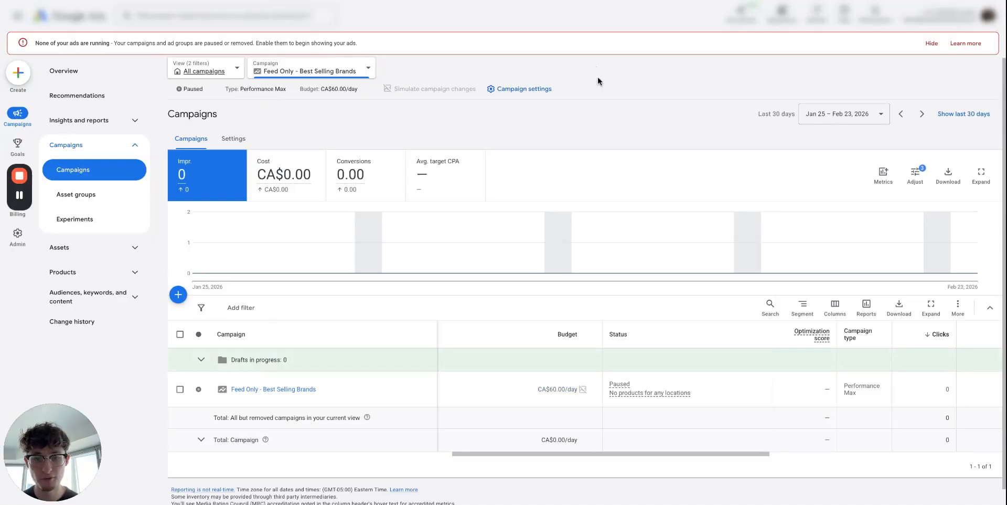